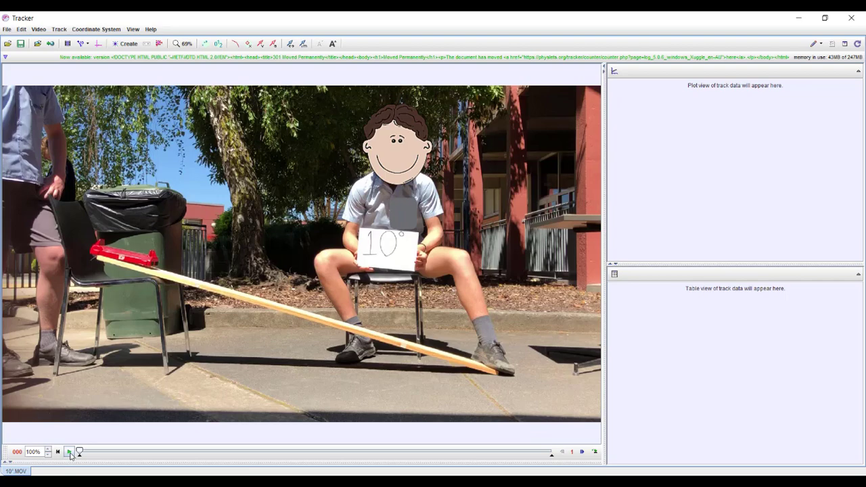
# - Trim the video clip to start at frame 294 and end at frame 357, and play the trimmed range back from its start
pyautogui.moveTo(79, 459); pyautogui.dragTo(183, 462)
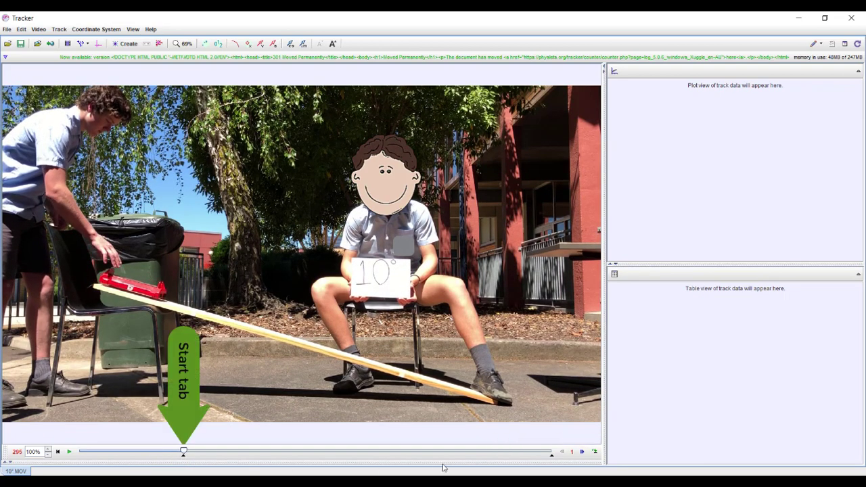
pyautogui.moveTo(552, 461)
pyautogui.mouseDown()
pyautogui.moveTo(185, 458)
pyautogui.moveTo(207, 460)
pyautogui.mouseUp()
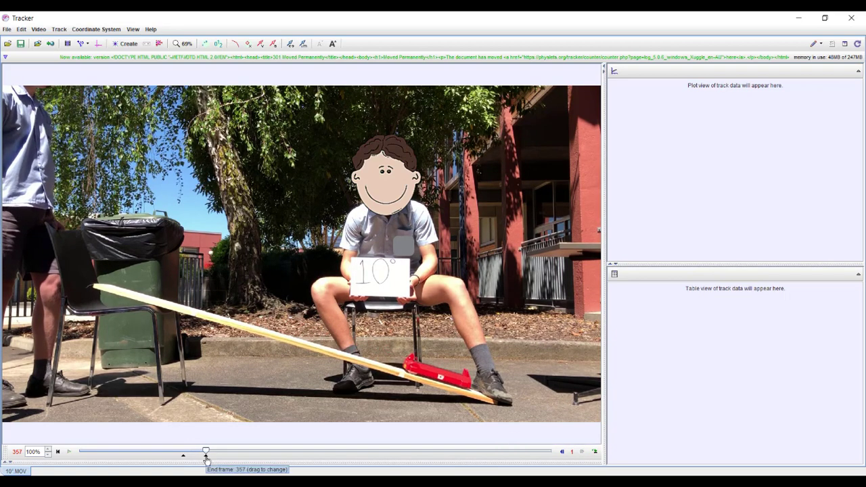
pyautogui.click(59, 452)
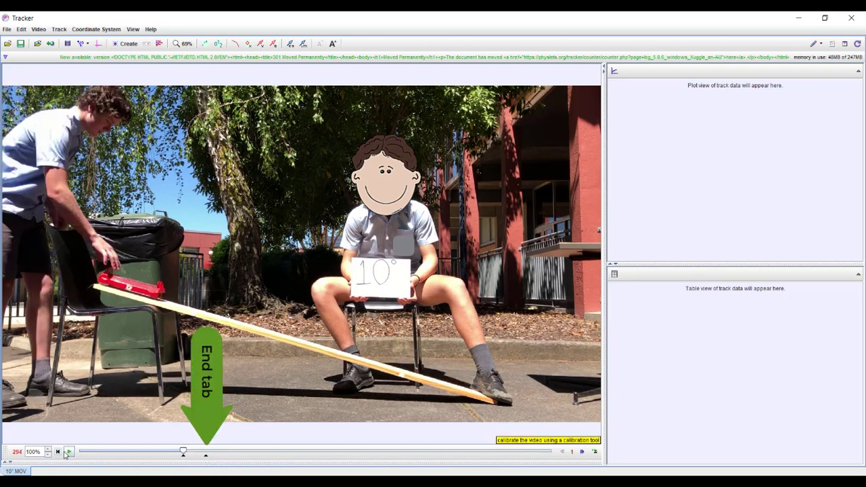
pyautogui.click(70, 453)
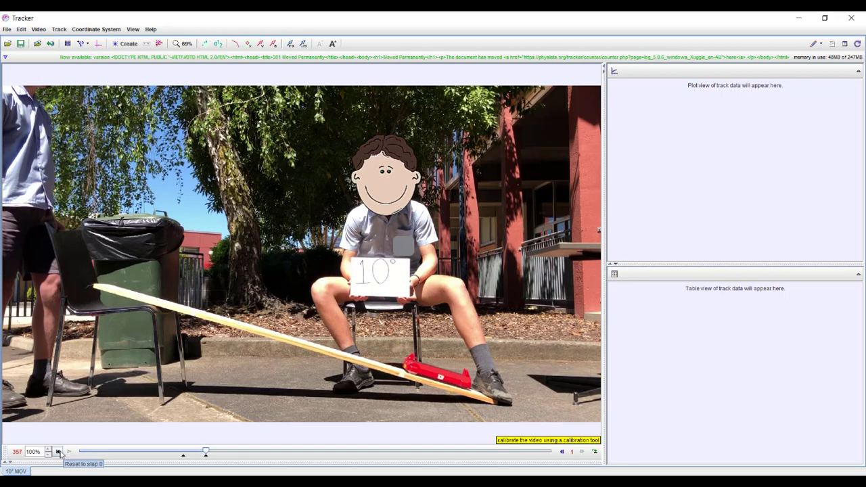
pyautogui.click(58, 452)
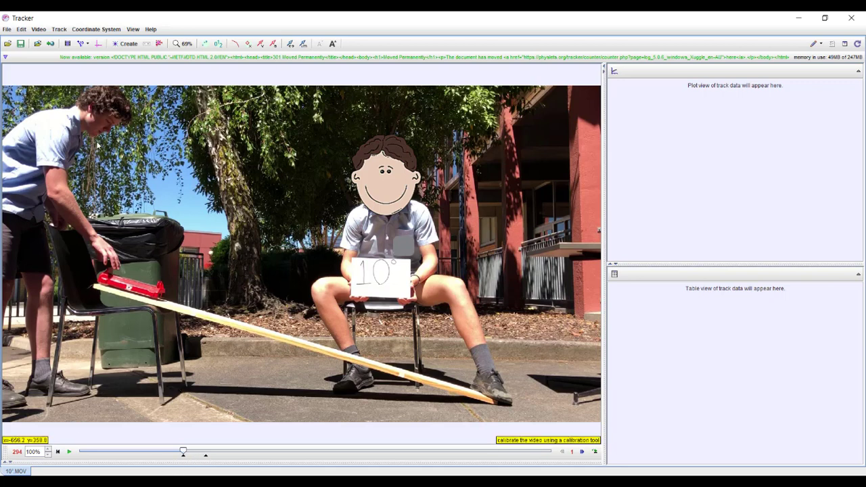
# - Review the clip settings for the frame range, step size and frame rate, and accept them as they are
pyautogui.click(68, 47)
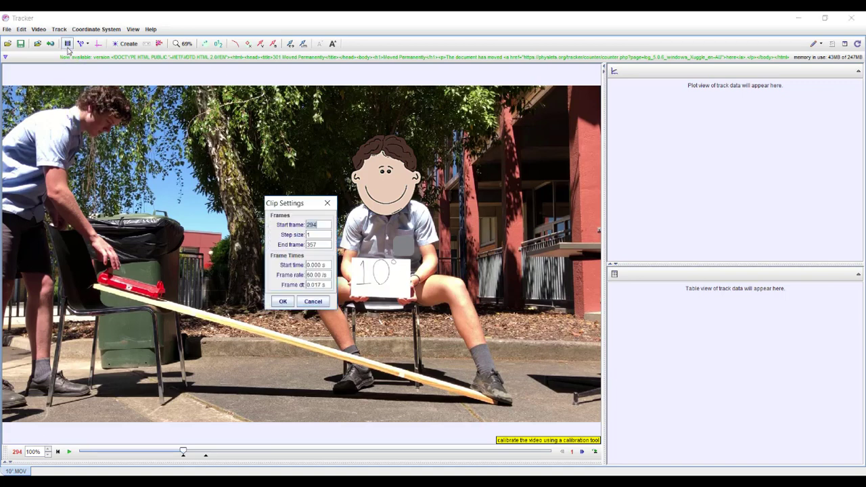
pyautogui.click(284, 302)
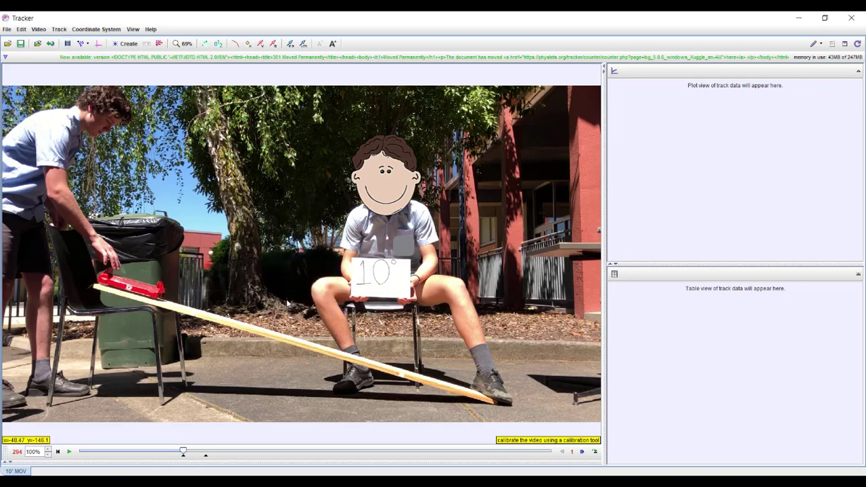
# - Add a calibration stick between the two reference marks on the ramp, set its length to 1 m, and hide it
pyautogui.click(81, 46)
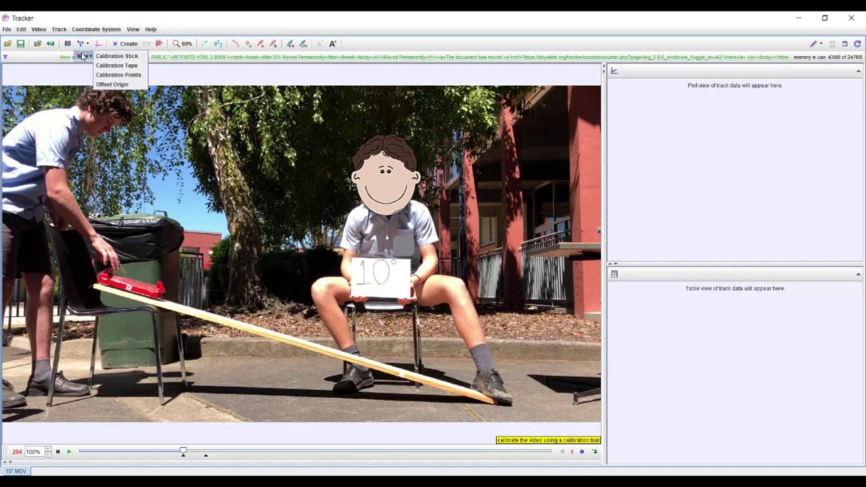
pyautogui.click(117, 57)
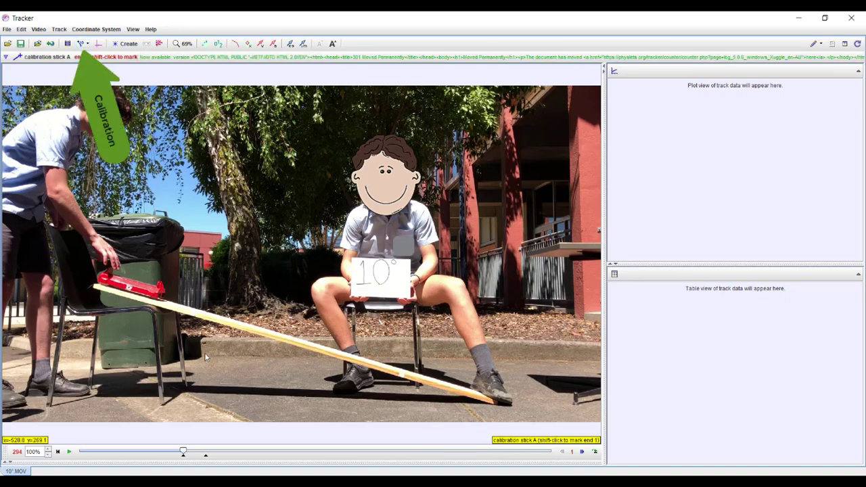
pyautogui.keyDown('shift'); pyautogui.click(194, 314); pyautogui.keyUp('shift')
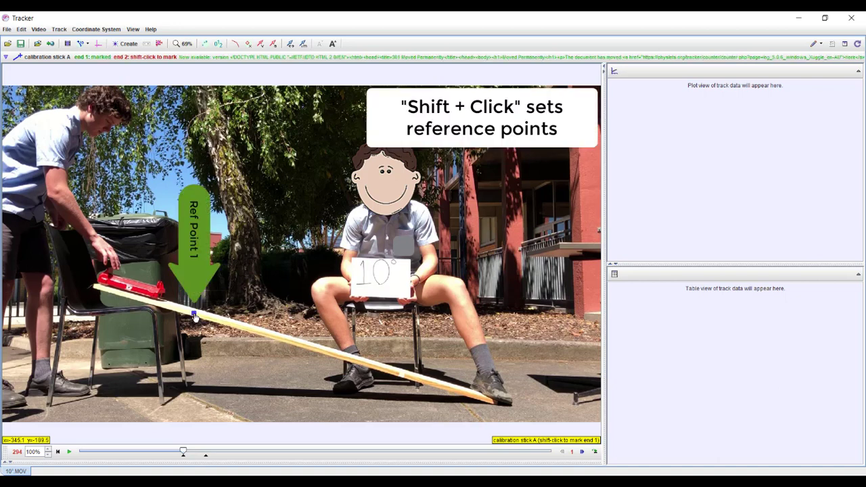
pyautogui.keyDown('shift'); pyautogui.click(401, 374); pyautogui.keyUp('shift')
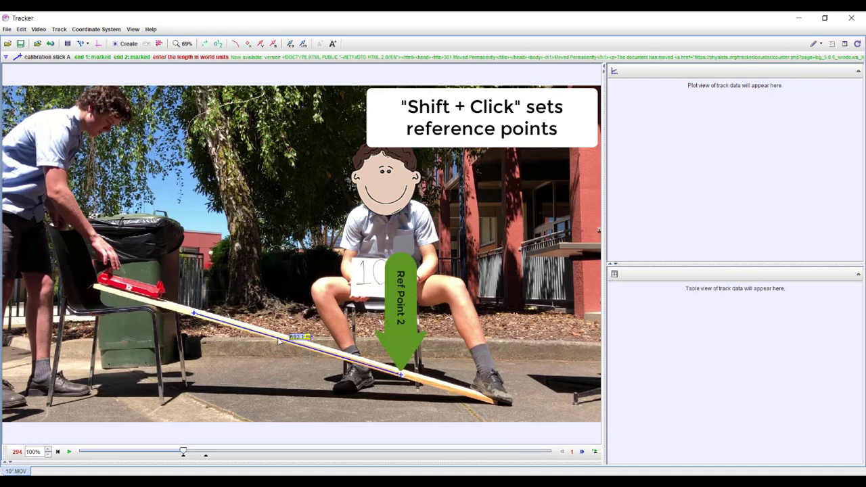
pyautogui.press('Return')
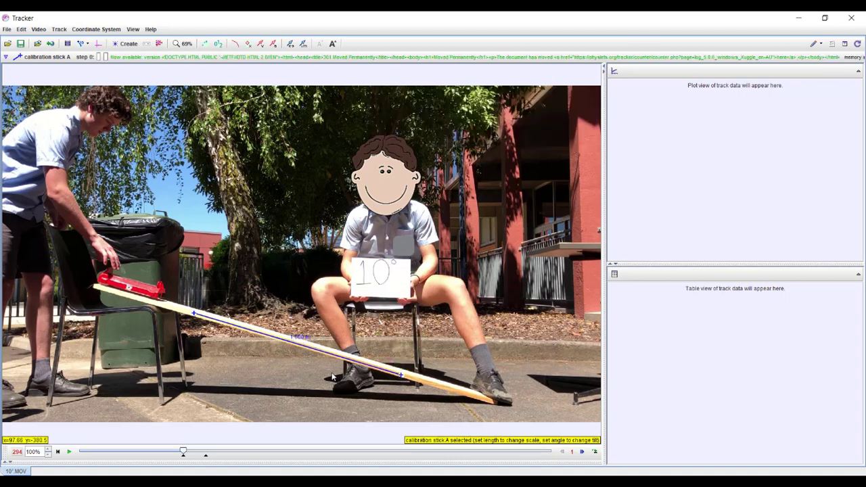
pyautogui.click(80, 44)
pyautogui.click(80, 44)
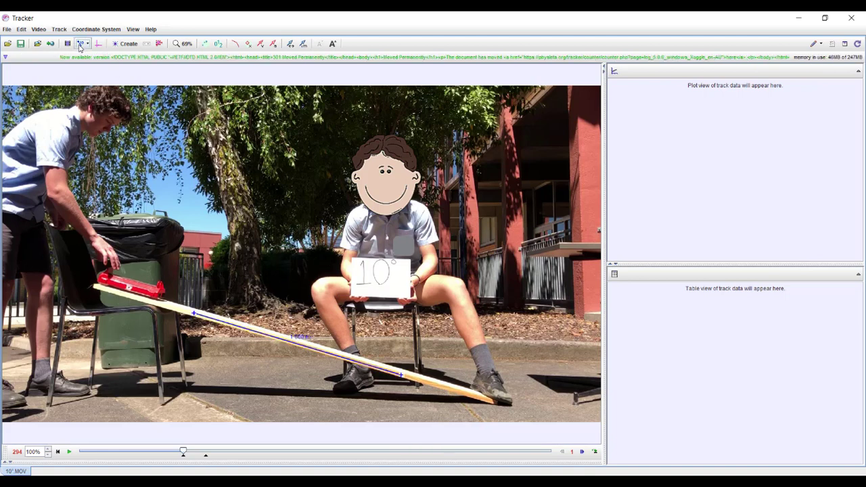
pyautogui.click(80, 44)
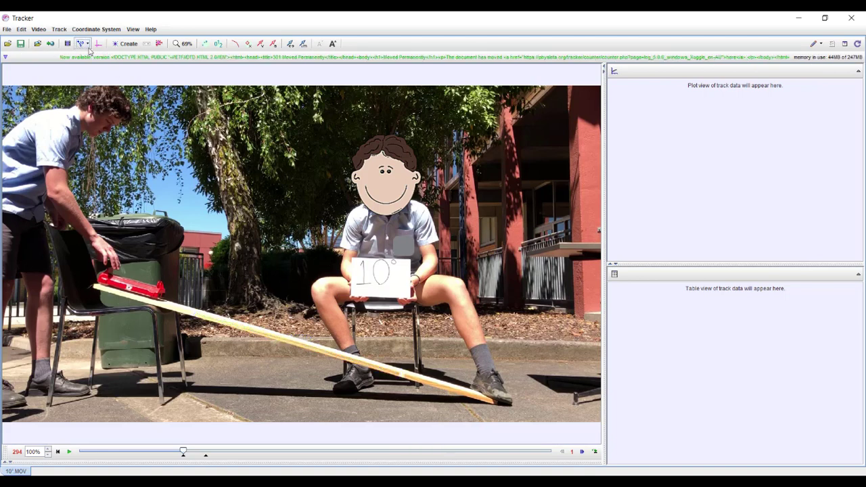
# - Place the coordinate origin on the trolley's centre marker, tilt the x-axis parallel to the ramp, and hide the axes
pyautogui.click(99, 45)
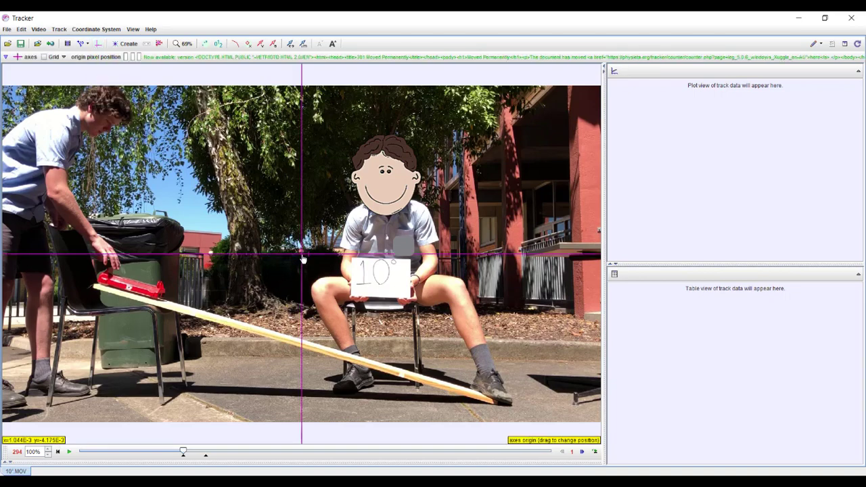
pyautogui.moveTo(302, 256); pyautogui.dragTo(130, 290)
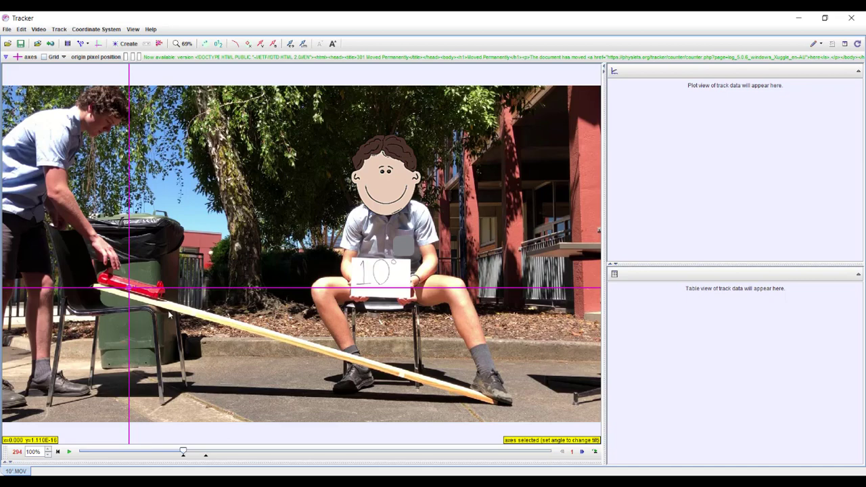
pyautogui.moveTo(136, 291); pyautogui.dragTo(139, 295)
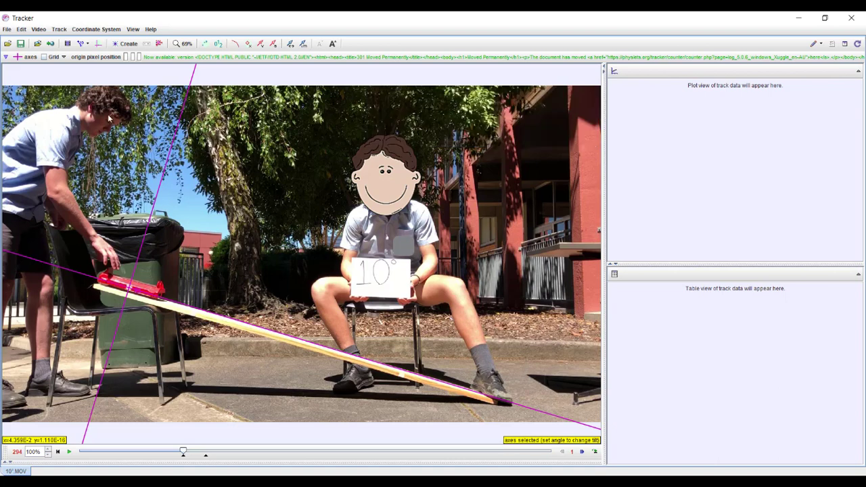
pyautogui.click(98, 43)
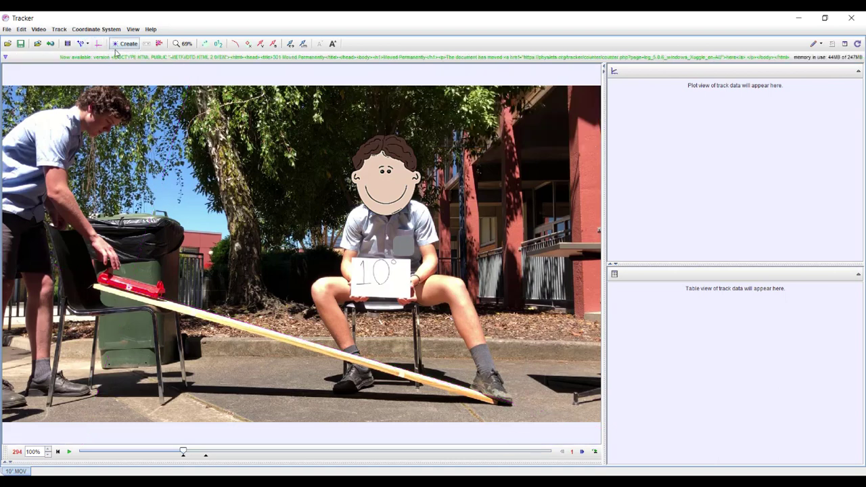
# - Create a point mass track and open the Autotracker for it
pyautogui.click(123, 45)
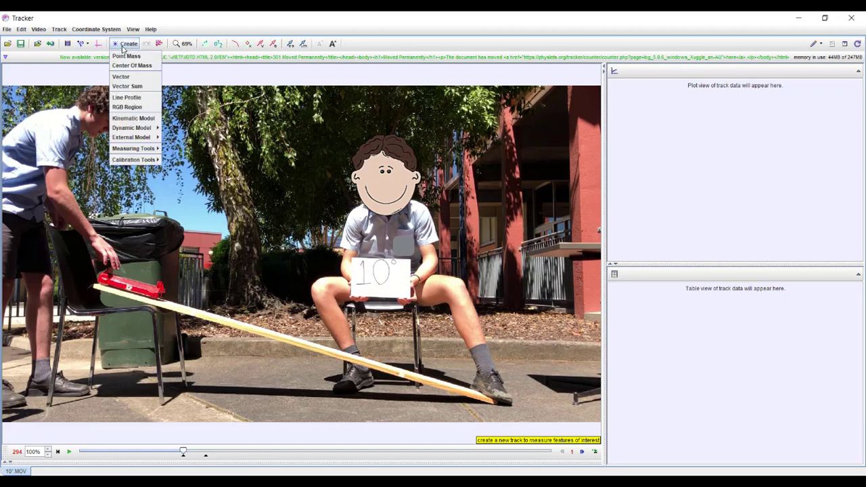
pyautogui.click(124, 56)
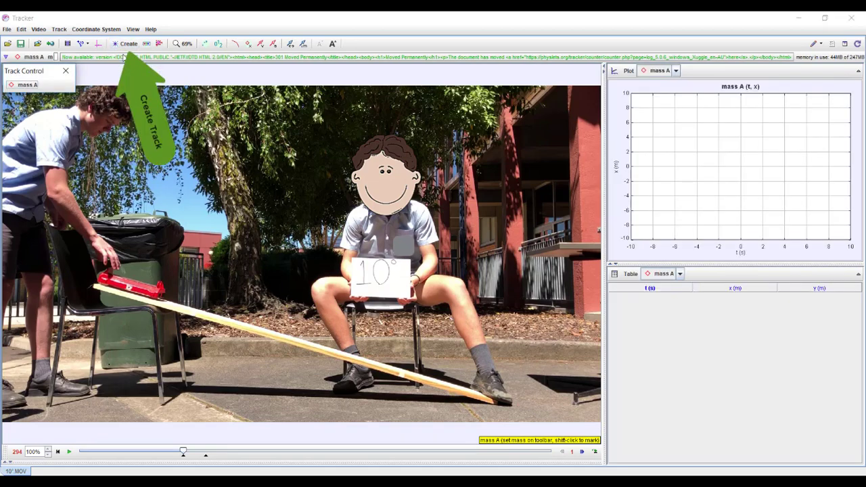
pyautogui.click(160, 45)
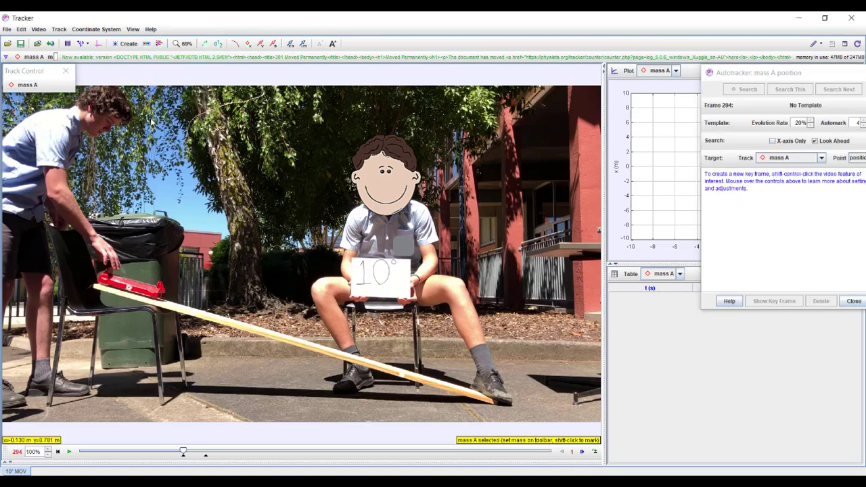
# - Rename the point mass track mass A as Trolley
pyautogui.click(182, 43)
pyautogui.click(186, 88)
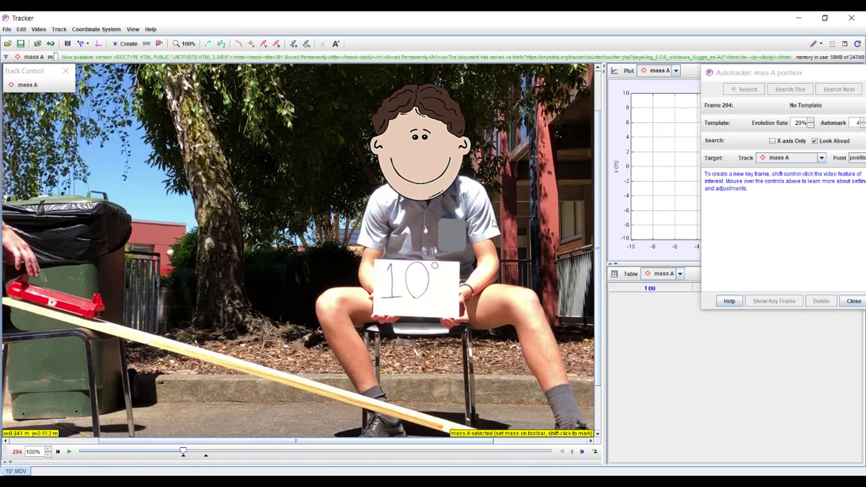
pyautogui.click(80, 44)
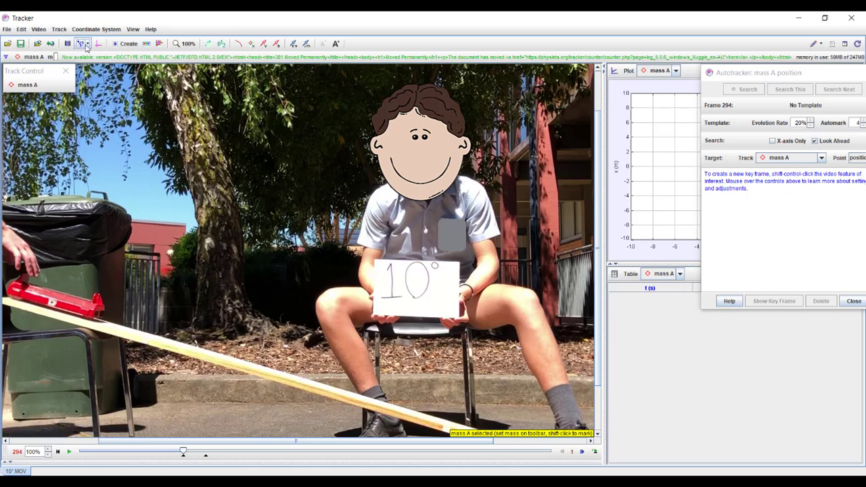
pyautogui.click(98, 44)
pyautogui.click(98, 44)
pyautogui.click(37, 88)
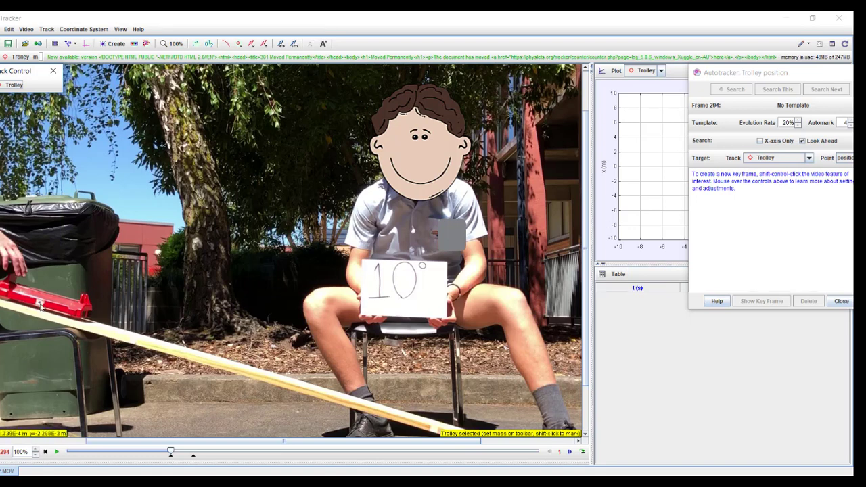
# - Define an autotracker key frame on the trolley's centre marker at frame 294 and run the search through the whole clip
pyautogui.hotkey('ctrl', 'shift')
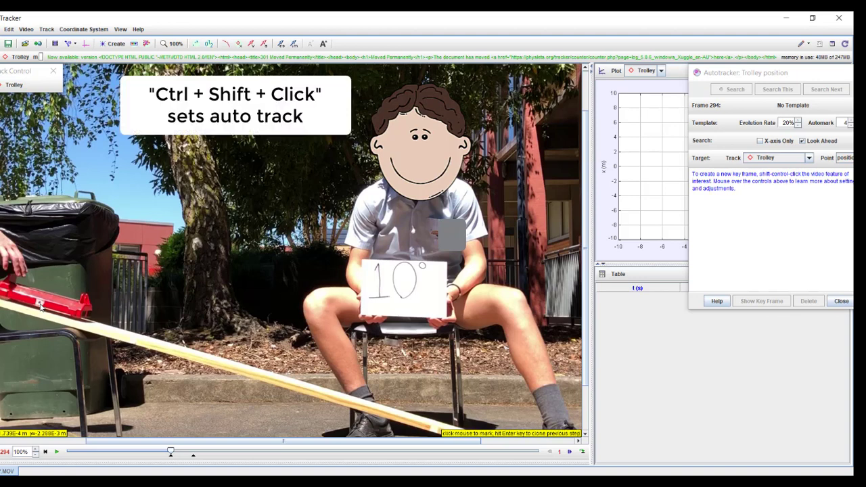
pyautogui.keyDown('ctrl'); pyautogui.keyDown('shift'); pyautogui.click(48, 296); pyautogui.keyUp('shift'); pyautogui.keyUp('ctrl')
pyautogui.keyDown('ctrl'); pyautogui.keyDown('shift'); pyautogui.click(39, 302); pyautogui.keyUp('shift'); pyautogui.keyUp('ctrl')
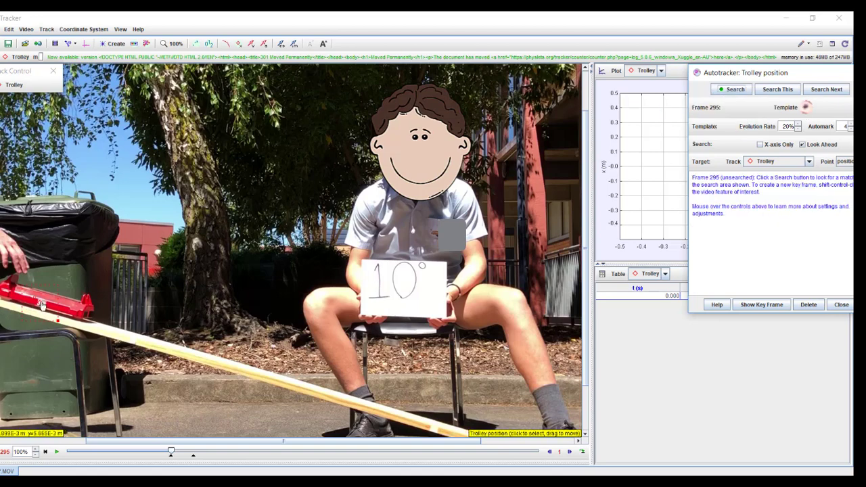
pyautogui.click(735, 89)
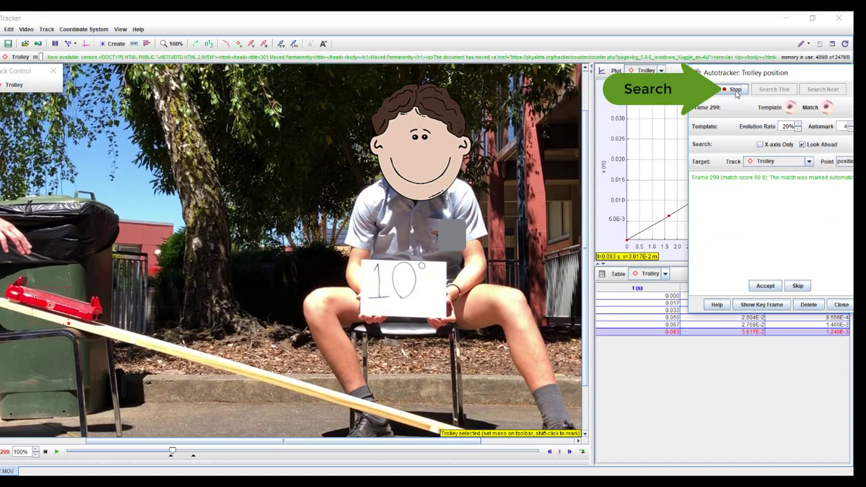
pyautogui.moveTo(765, 74); pyautogui.dragTo(770, 292)
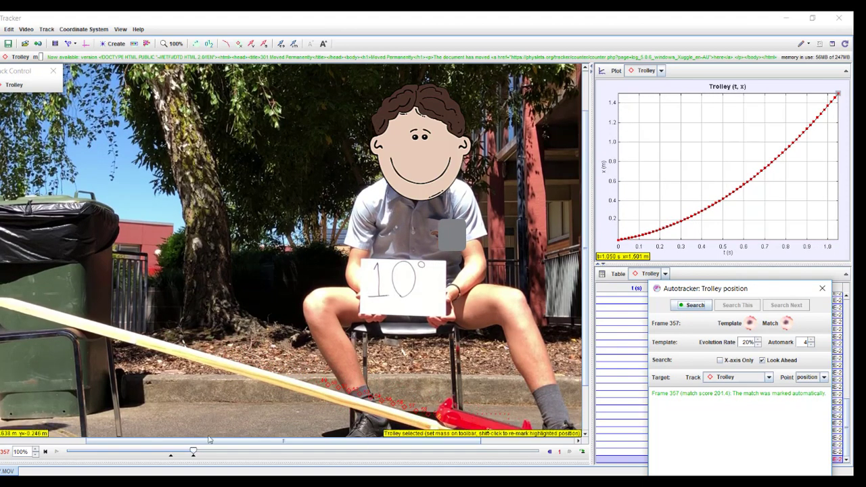
# - Replay the tracked clip from its first frame to compare the trolley's motion with its position-time graph
pyautogui.click(46, 453)
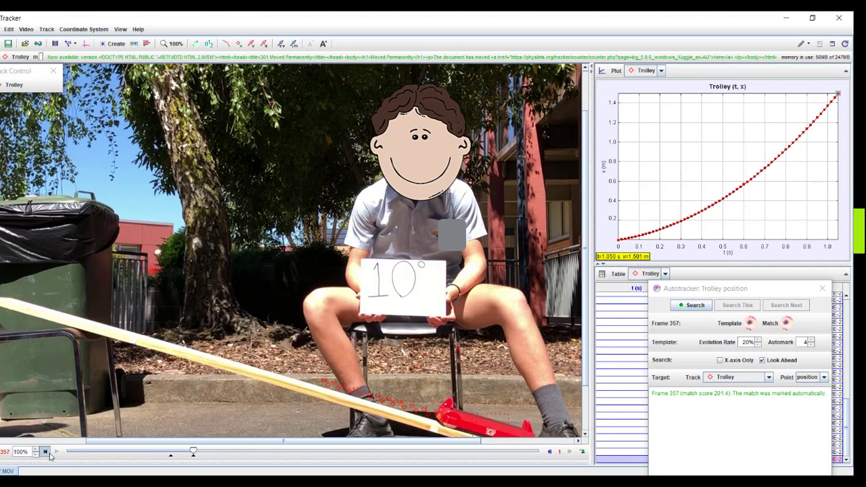
pyautogui.click(58, 455)
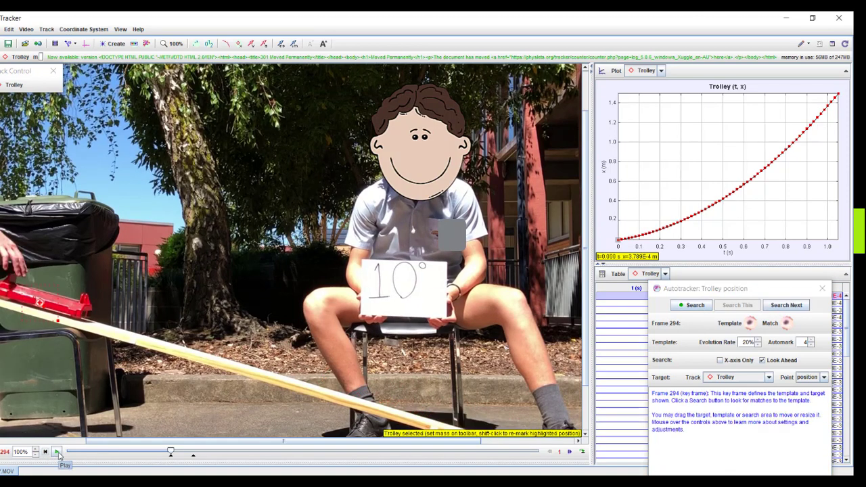
pyautogui.click(58, 454)
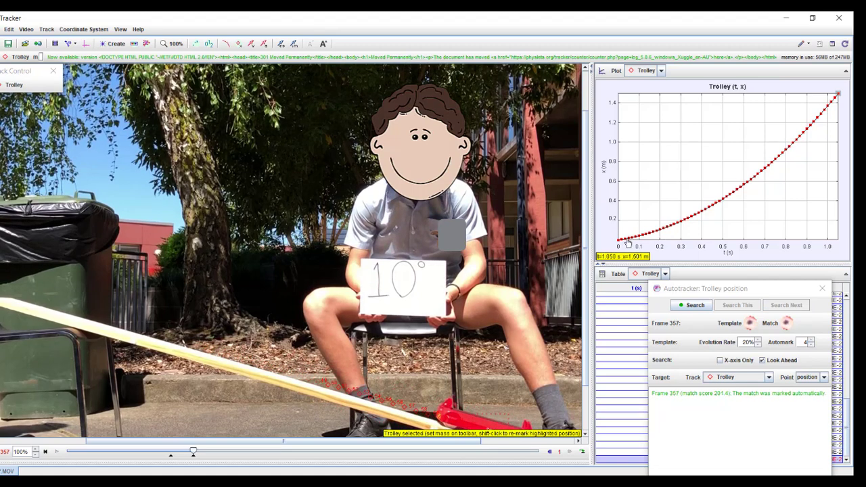
# - Plot the trolley's velocity x-component against time and open the graph in the Data Tool for analysis
pyautogui.click(603, 166)
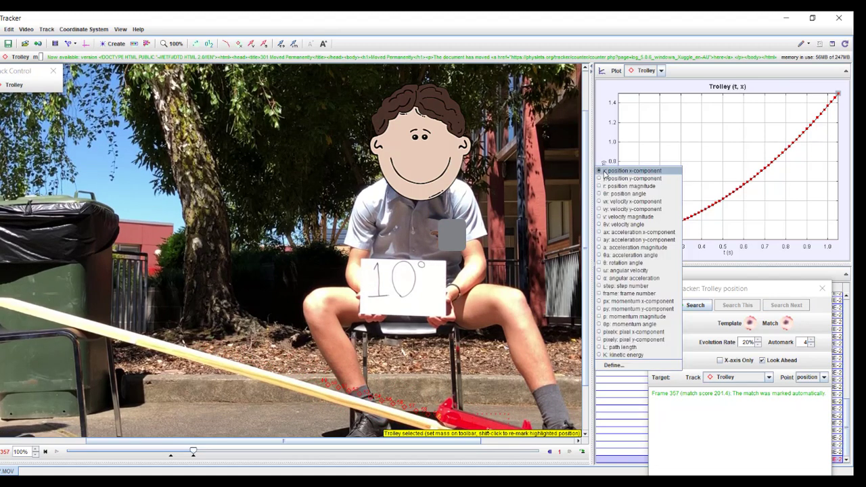
pyautogui.click(608, 202)
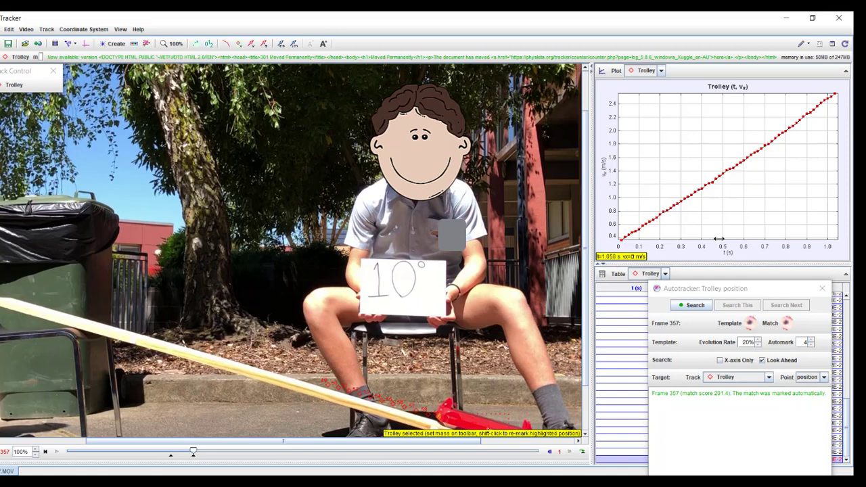
pyautogui.rightClick(673, 143)
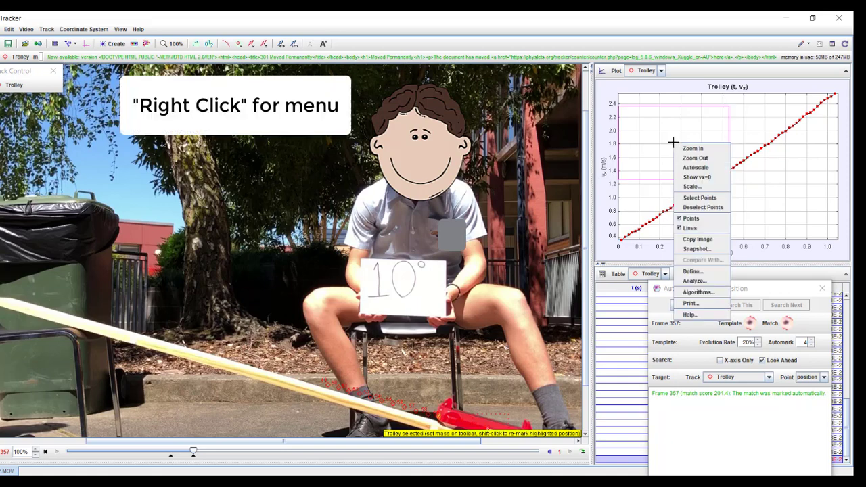
pyautogui.click(703, 282)
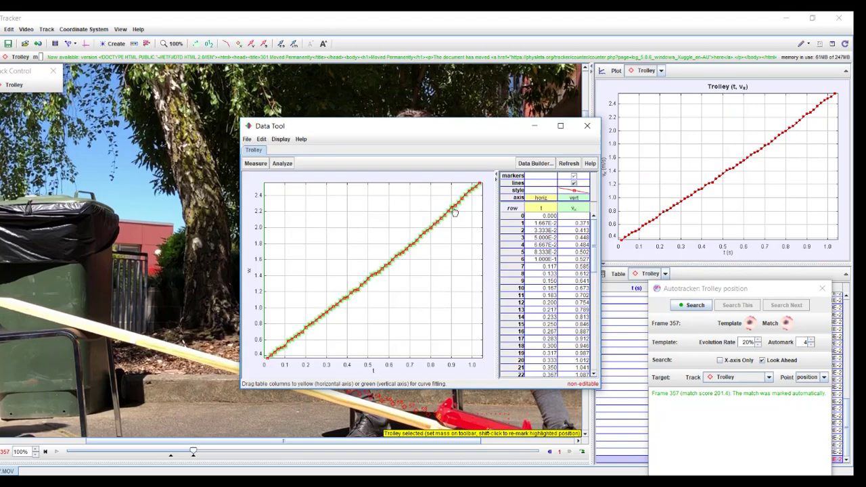
# - Apply a Line curve fit to the trolley's velocity-time data and examine the fitted parameters A and B
pyautogui.click(293, 169)
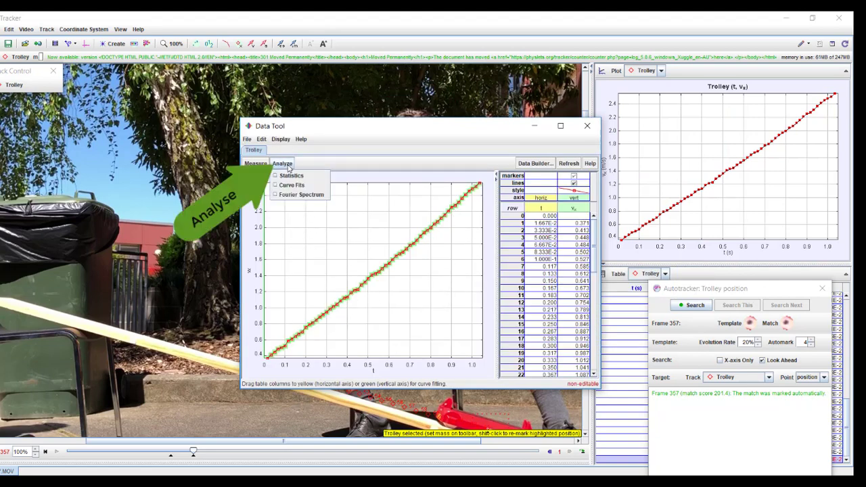
pyautogui.click(292, 189)
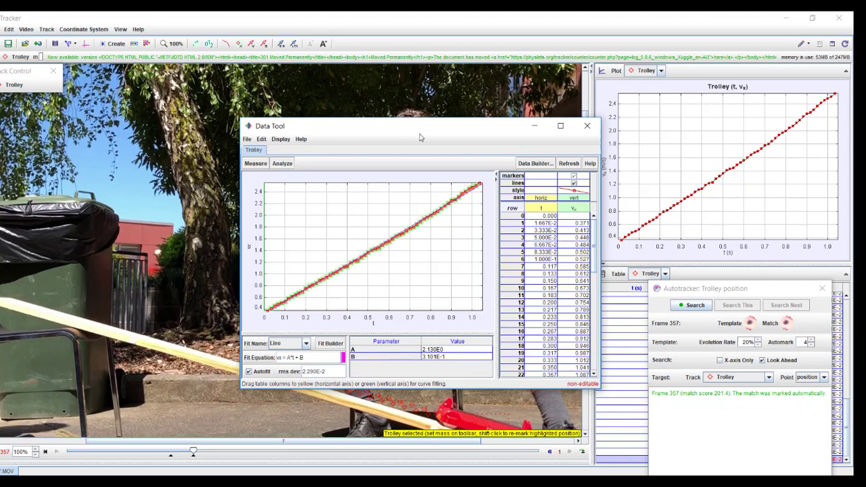
pyautogui.moveTo(403, 129)
pyautogui.mouseDown()
pyautogui.moveTo(218, 154)
pyautogui.moveTo(133, 154)
pyautogui.moveTo(399, 131)
pyautogui.mouseUp()
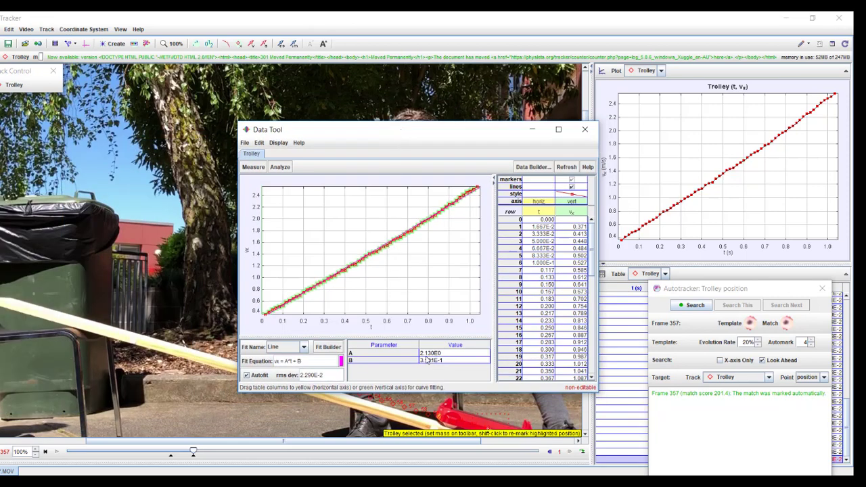
pyautogui.moveTo(426, 361)
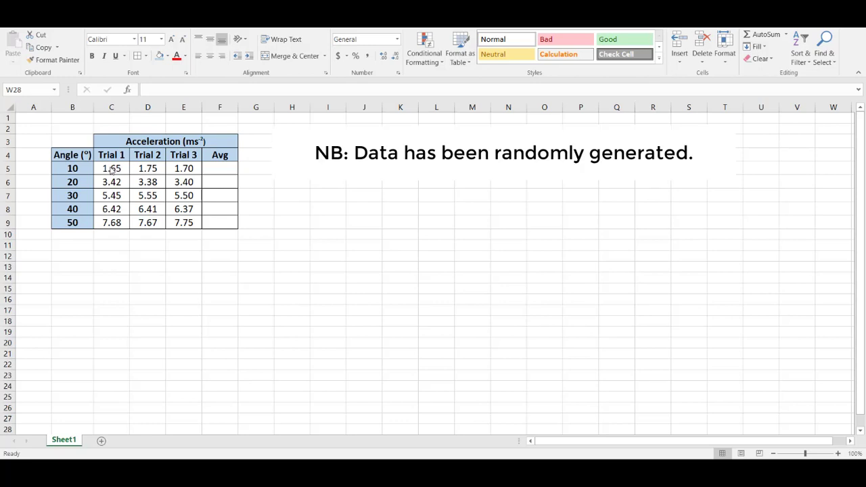
# - Switch to the Excel acceleration table and average the three 10° trials into cell F5
pyautogui.moveTo(112, 169); pyautogui.dragTo(212, 168)
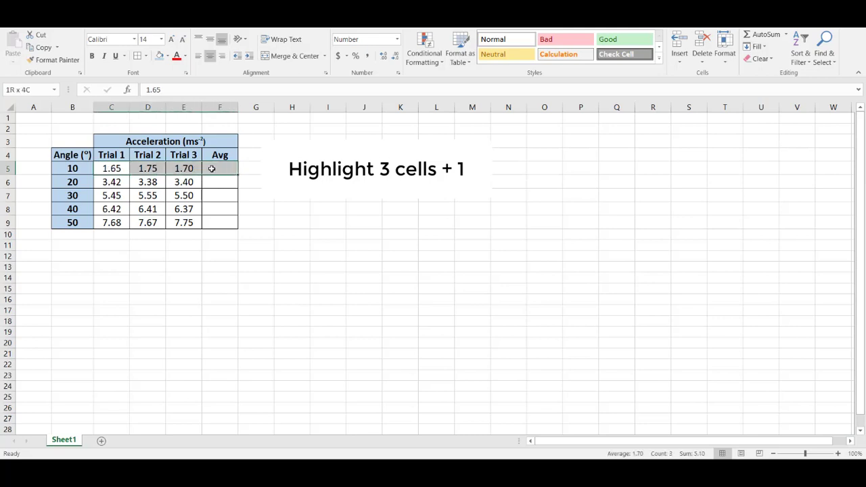
pyautogui.click(786, 33)
pyautogui.click(779, 67)
pyautogui.click(296, 184)
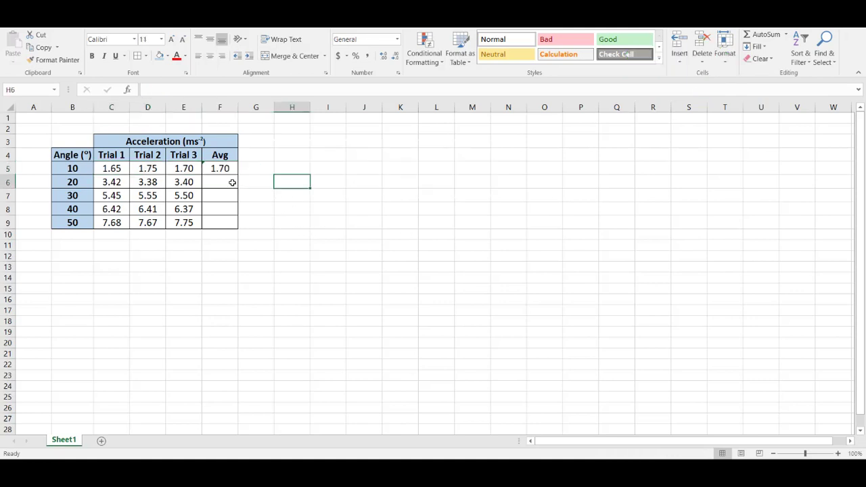
# - Fill the average formula from F5 down to F9 for the remaining ramp angles
pyautogui.click(224, 169)
pyautogui.moveTo(236, 175); pyautogui.dragTo(237, 229)
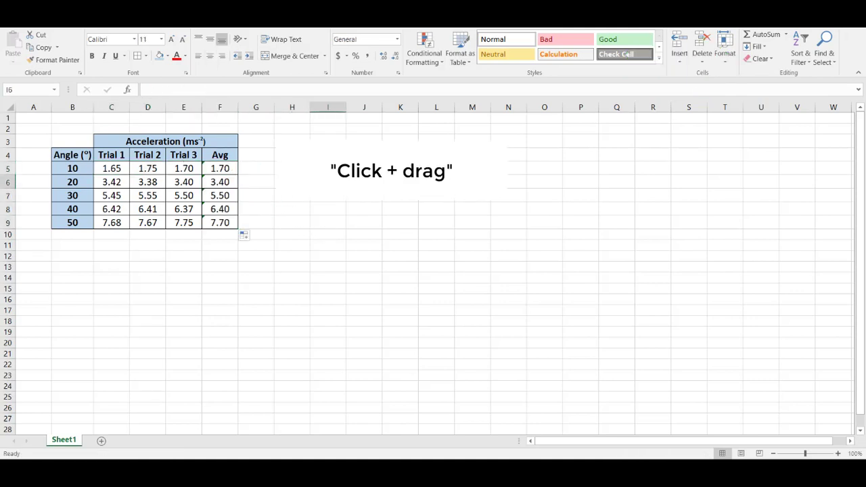
pyautogui.click(315, 184)
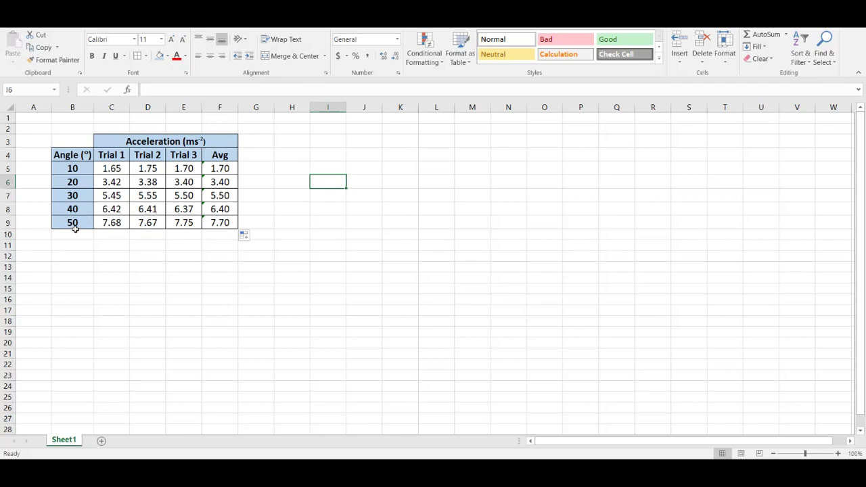
# - Insert a blank scatter chart from an empty cell away from the acceleration table
pyautogui.click(434, 279)
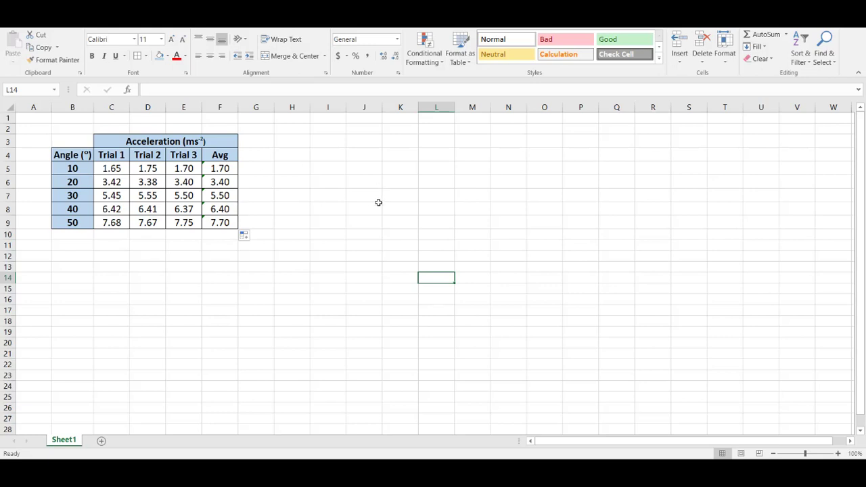
pyautogui.click(77, 28)
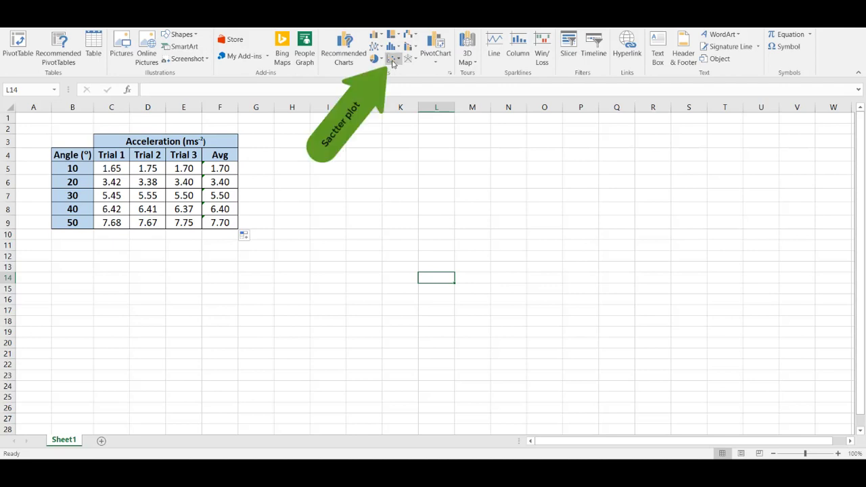
pyautogui.click(394, 59)
pyautogui.click(398, 91)
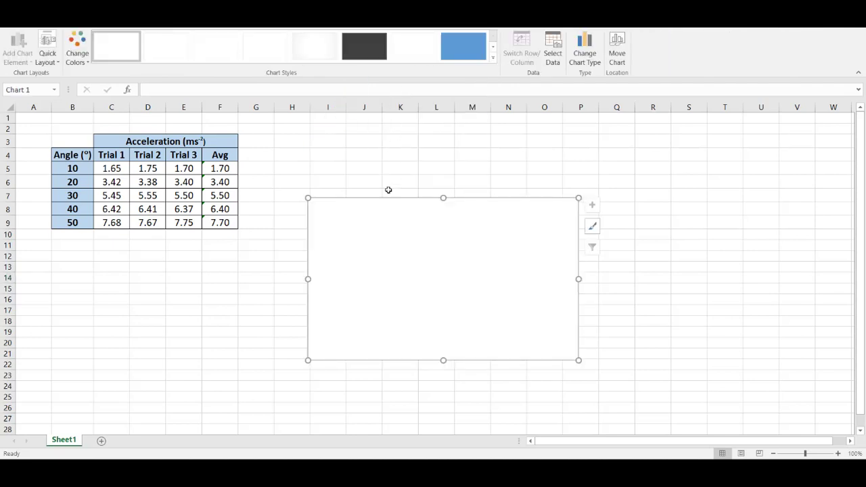
# - Add a data series to the blank chart with the angles in B5:B9 as its X values
pyautogui.rightClick(387, 249)
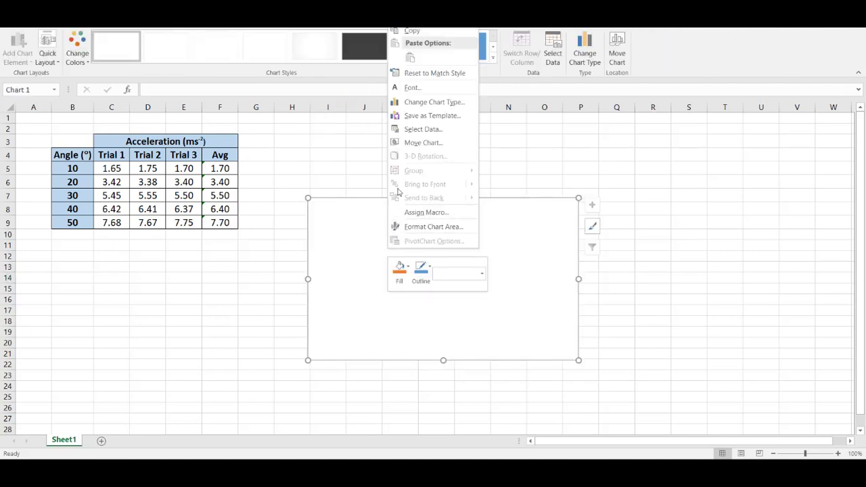
pyautogui.click(426, 129)
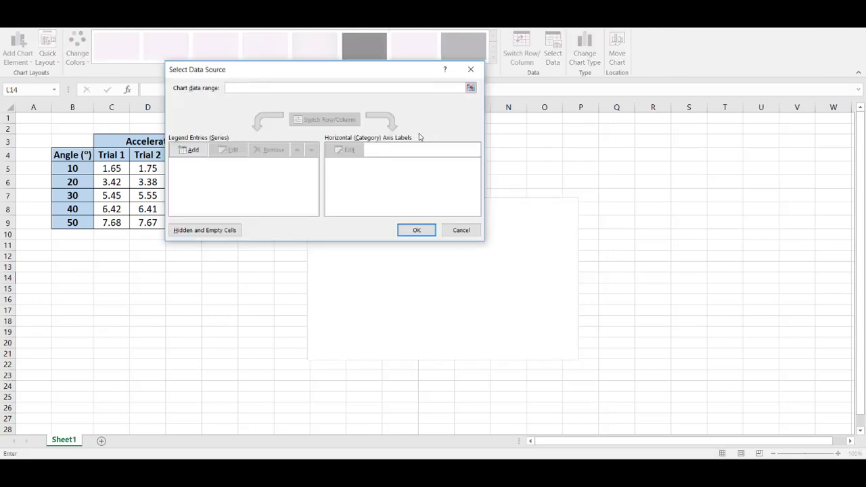
pyautogui.click(189, 149)
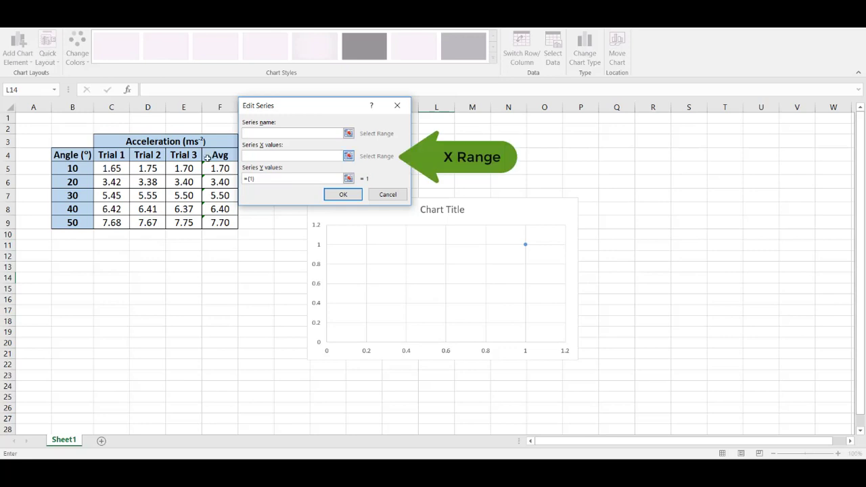
pyautogui.click(349, 157)
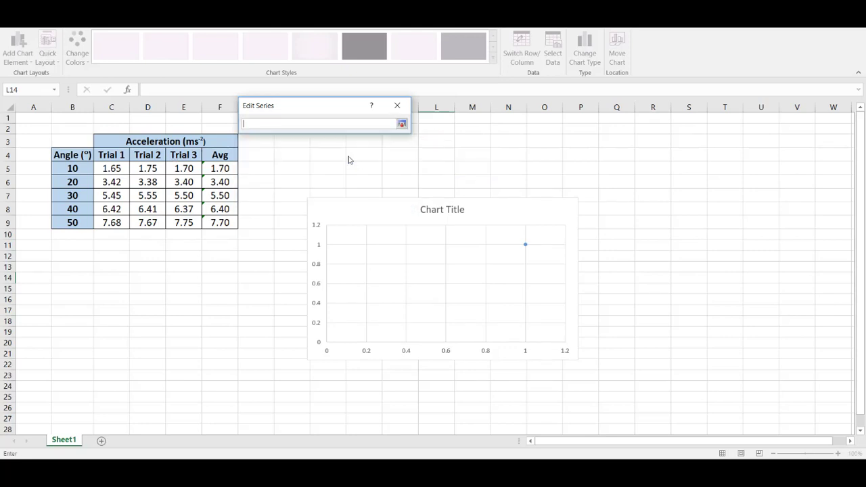
pyautogui.moveTo(64, 169); pyautogui.dragTo(68, 220)
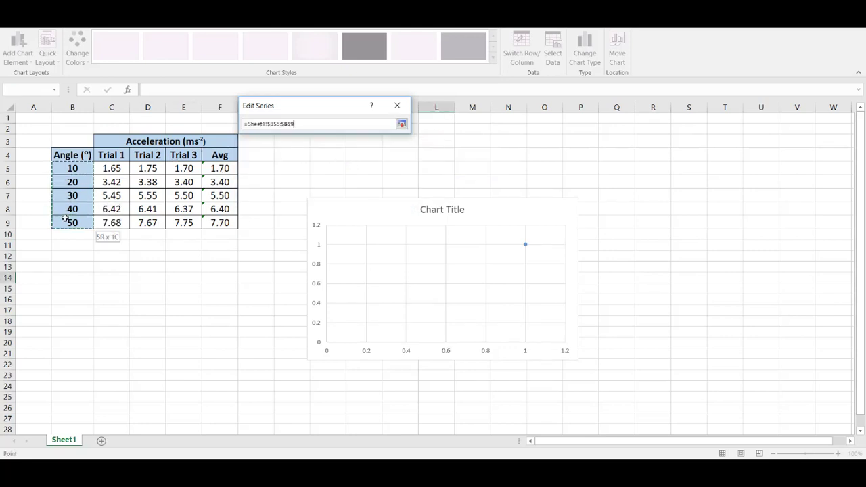
pyautogui.click(401, 125)
# - Set the series Y values to the average accelerations in F5:F9 and accept the chart's data source
pyautogui.click(349, 179)
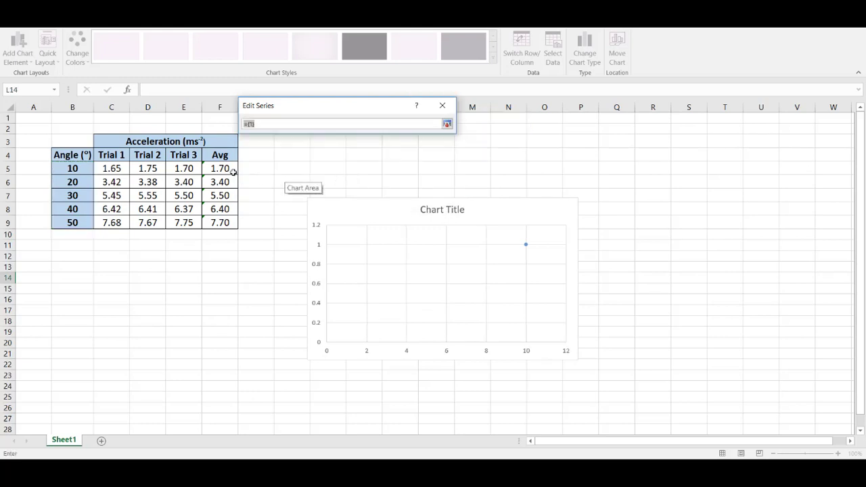
pyautogui.moveTo(222, 168); pyautogui.dragTo(227, 218)
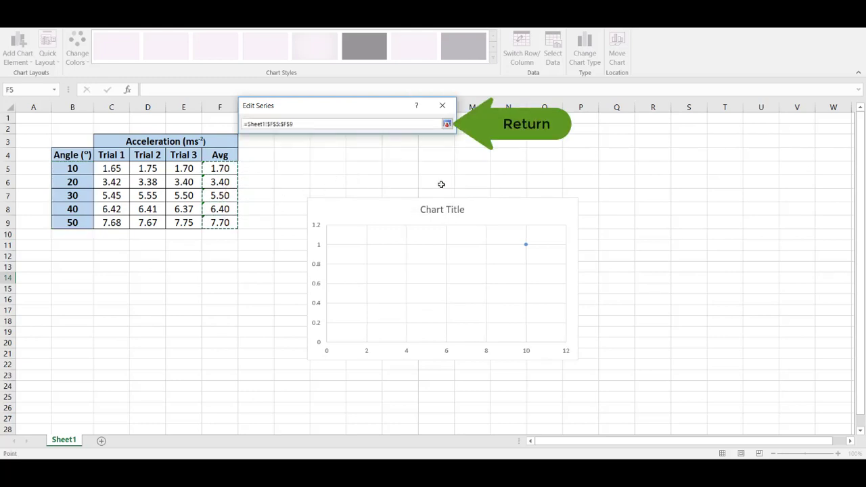
pyautogui.click(446, 124)
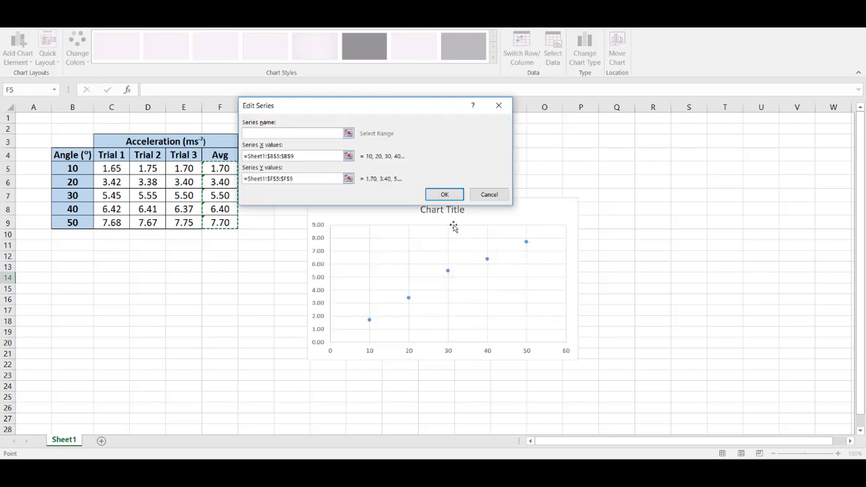
pyautogui.click(445, 195)
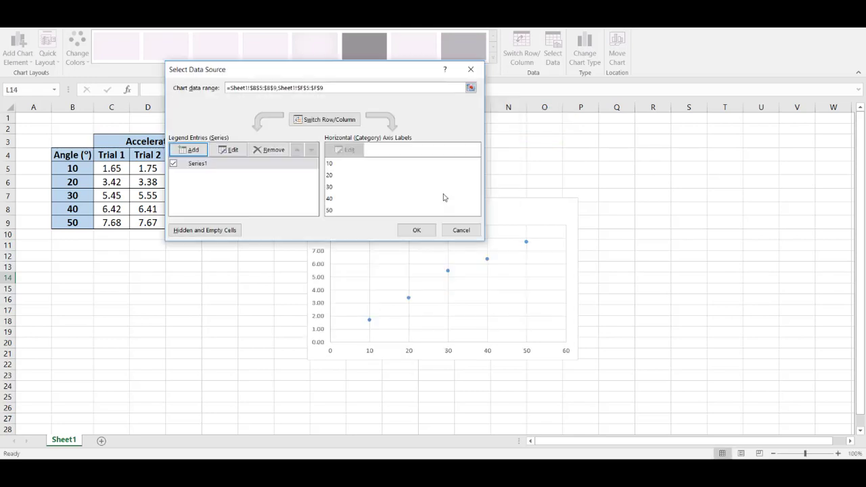
pyautogui.click(418, 229)
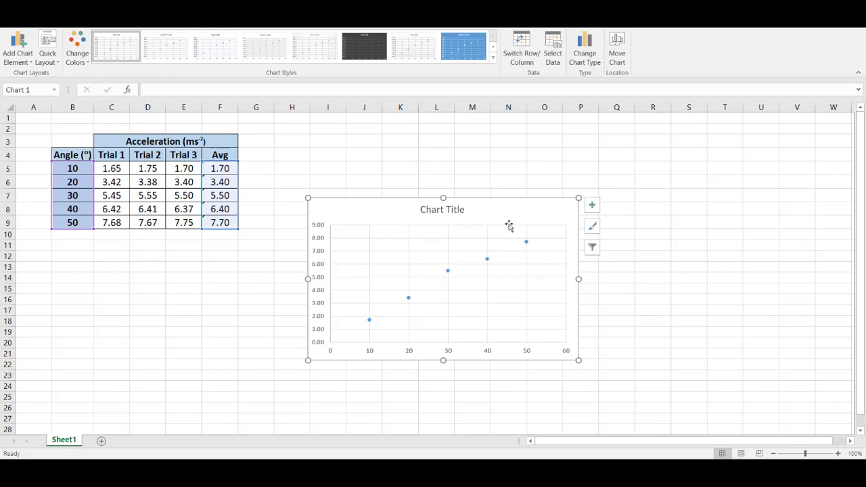
# - Move the chart up beside the acceleration table and change its title to "Inclined Plane"
pyautogui.moveTo(522, 207); pyautogui.dragTo(531, 146)
pyautogui.doubleClick(471, 150)
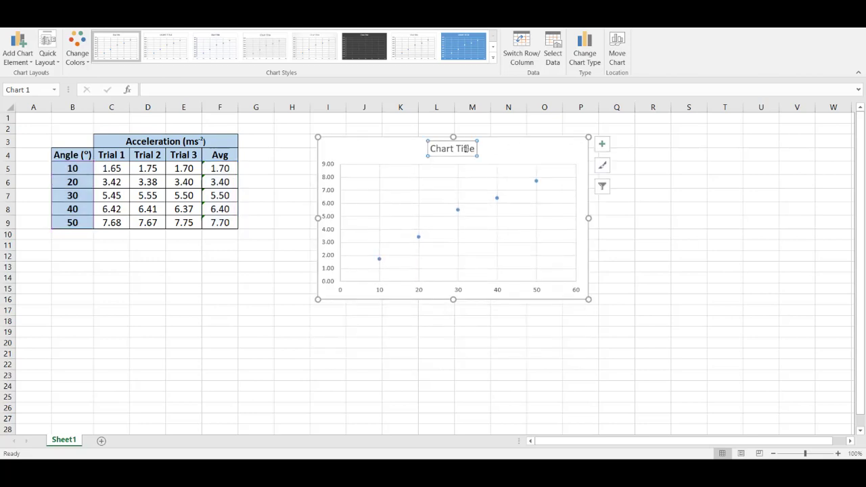
pyautogui.doubleClick(467, 151)
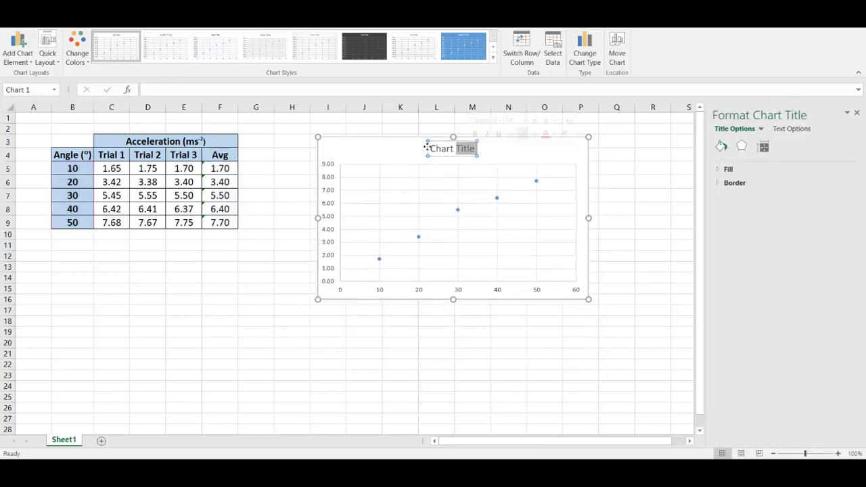
pyautogui.moveTo(432, 148); pyautogui.dragTo(478, 149)
pyautogui.write('Inc')
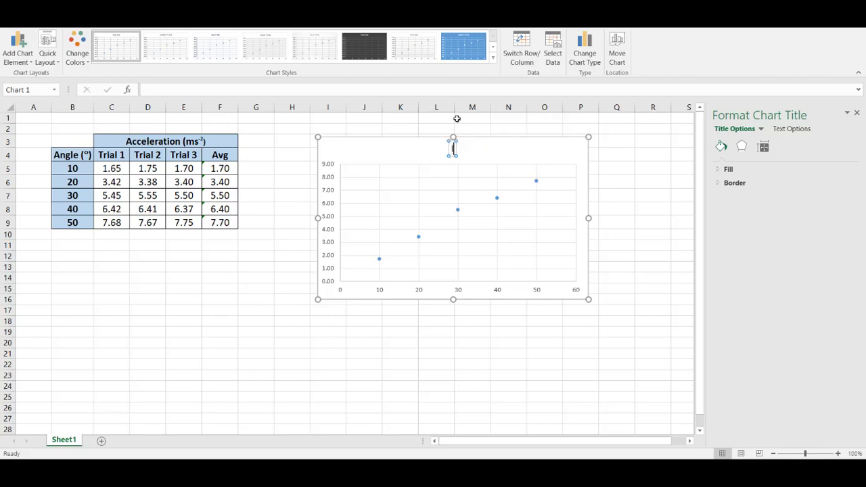
pyautogui.write('lined Plane')
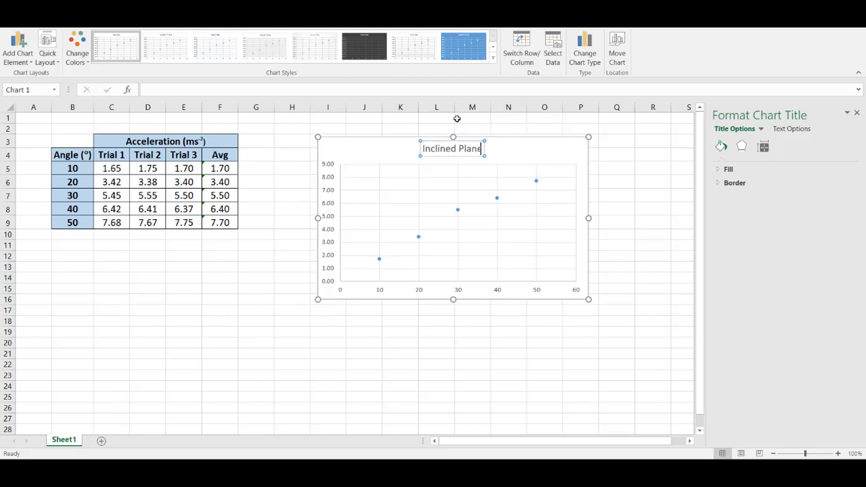
pyautogui.click(379, 231)
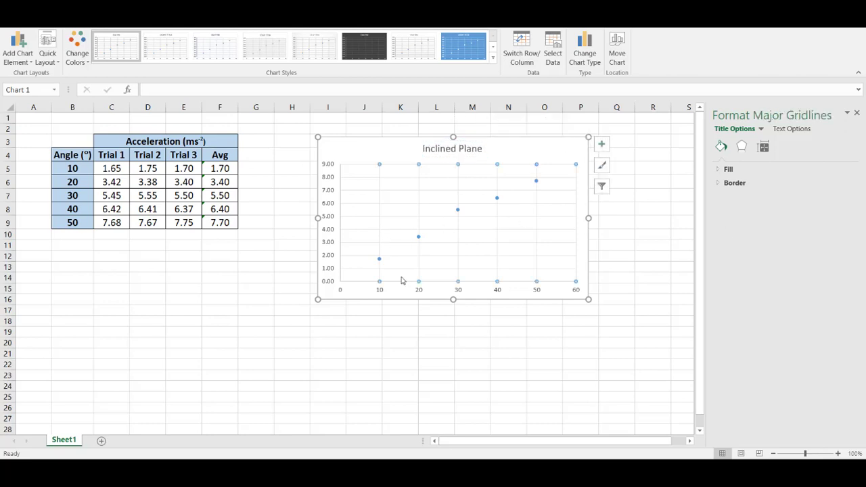
# - Add a primary vertical axis title to the chart reading "Acceleration (m/s/s)"
pyautogui.click(405, 291)
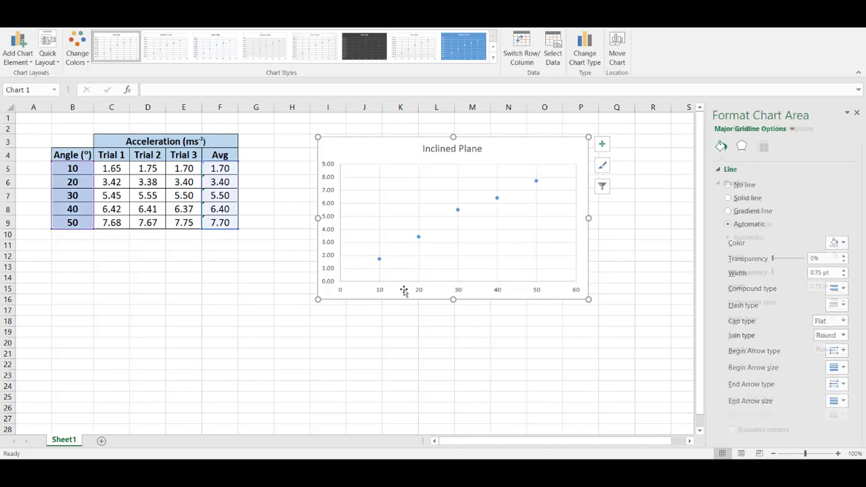
pyautogui.click(22, 46)
pyautogui.moveTo(34, 88)
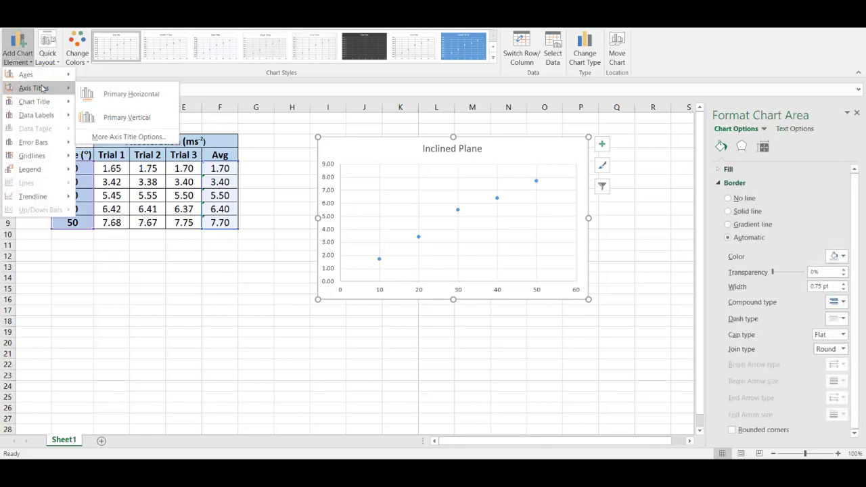
pyautogui.click(141, 116)
pyautogui.click(332, 234)
pyautogui.moveTo(332, 238); pyautogui.dragTo(332, 208)
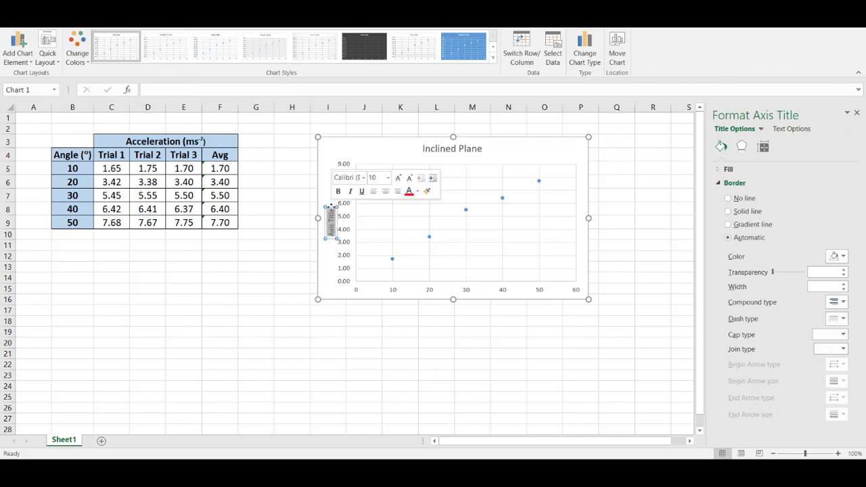
pyautogui.write('Accel')
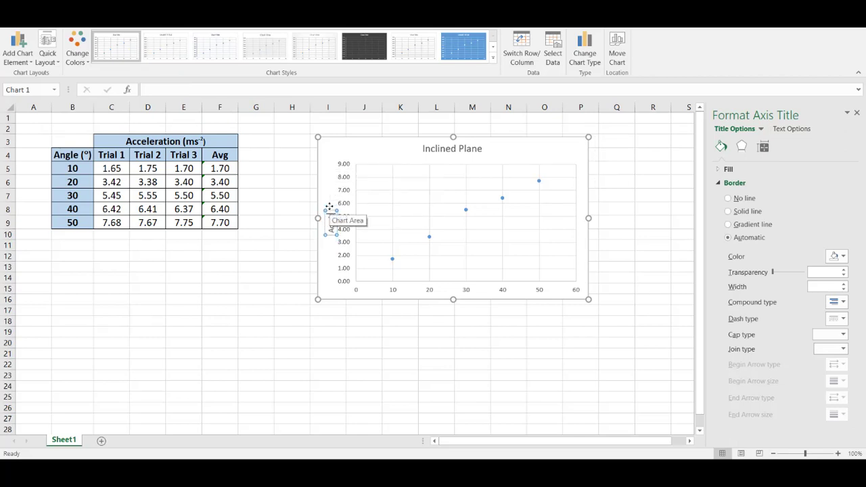
pyautogui.write('e')
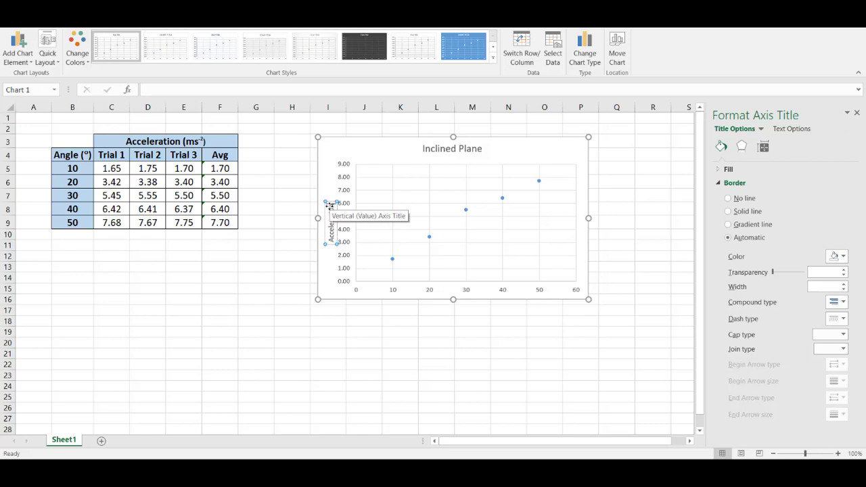
pyautogui.write('ration (m/s/s)')
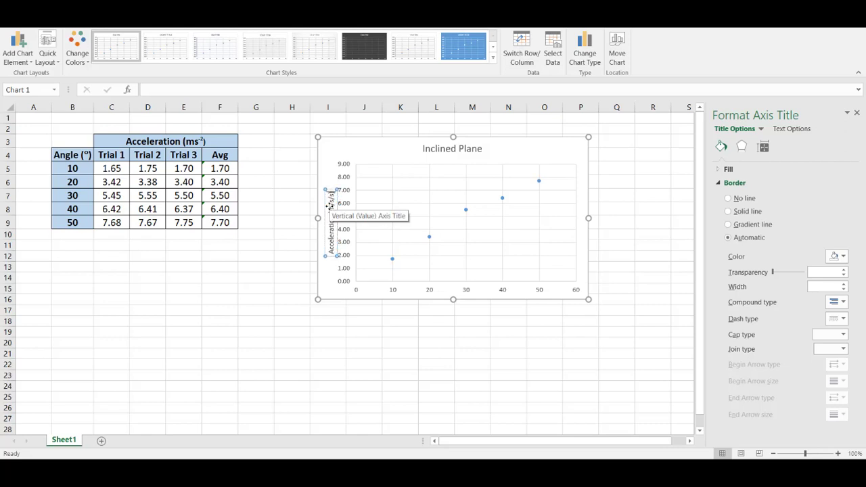
# - Add a primary horizontal axis title to the chart reading "Angle (degrees)"
pyautogui.click(19, 49)
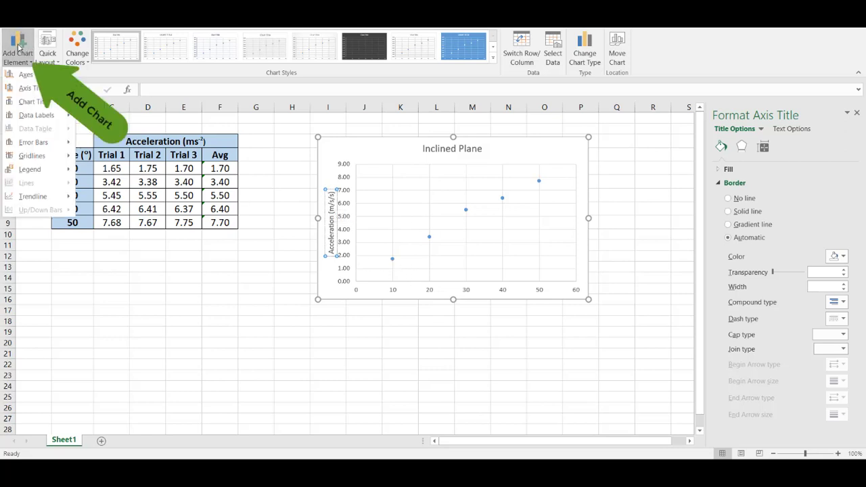
pyautogui.moveTo(32, 90)
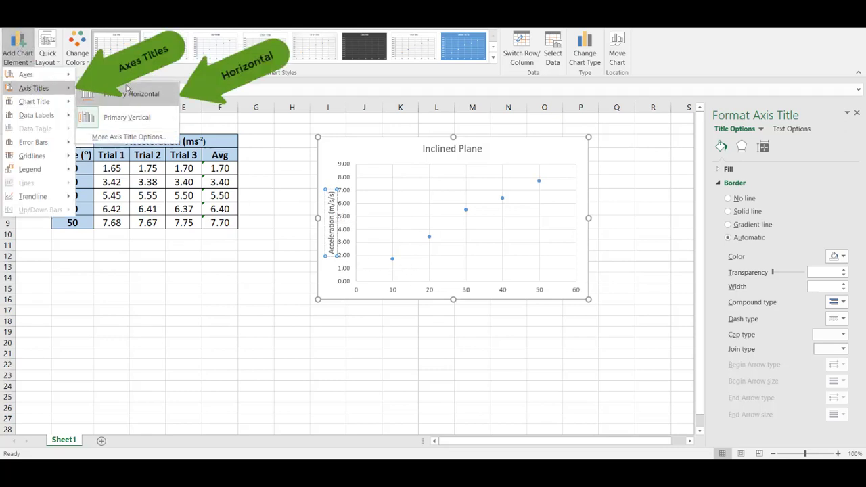
pyautogui.click(122, 102)
pyautogui.doubleClick(457, 287)
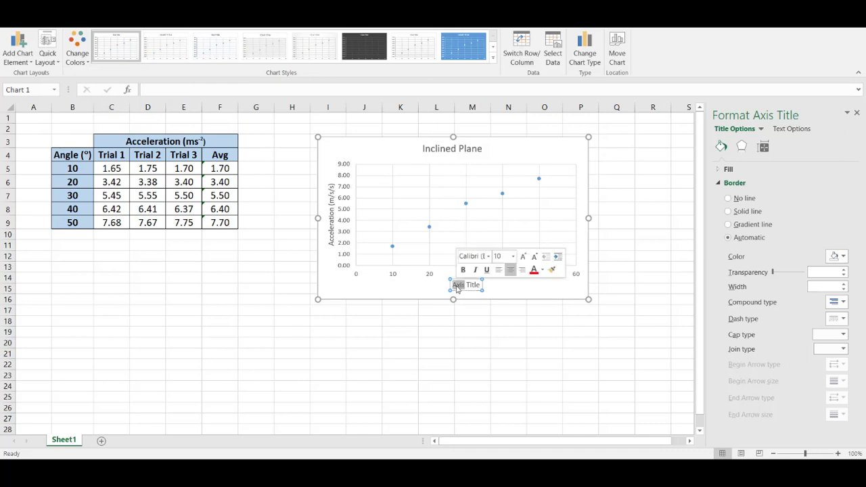
pyautogui.write('Angle')
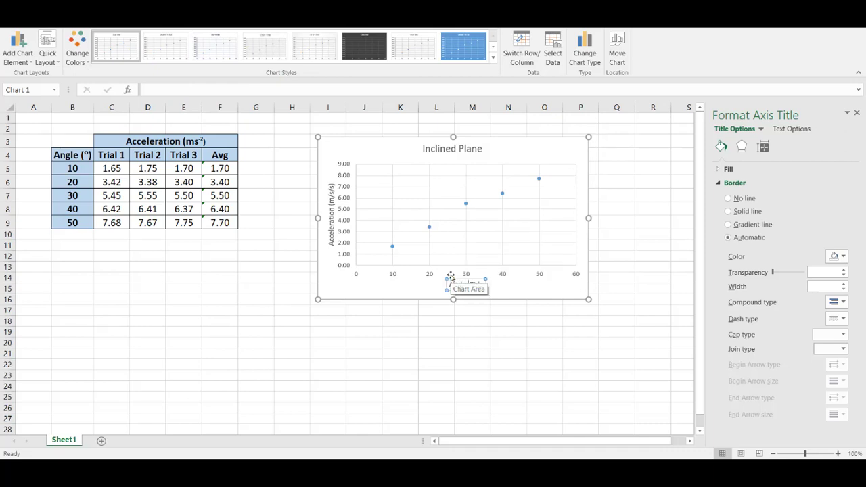
pyautogui.press('BackSpace')
pyautogui.press('BackSpace')
pyautogui.press('BackSpace')
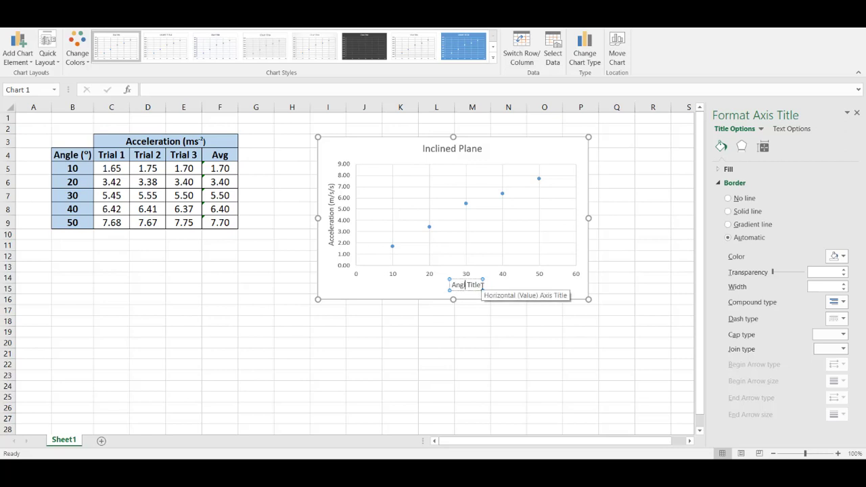
pyautogui.write('le (degrees)')
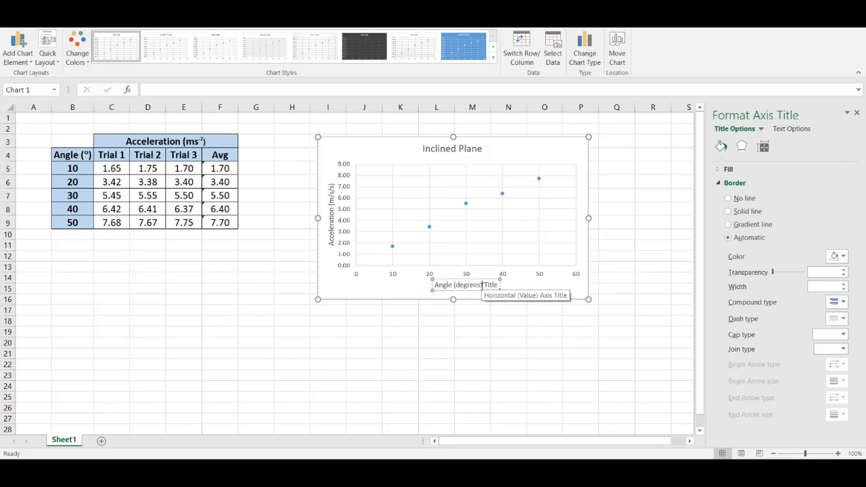
pyautogui.press('Delete')
pyautogui.press('Delete')
pyautogui.press('Delete')
pyautogui.press('Delete')
pyautogui.press('Delete')
pyautogui.press('Delete')
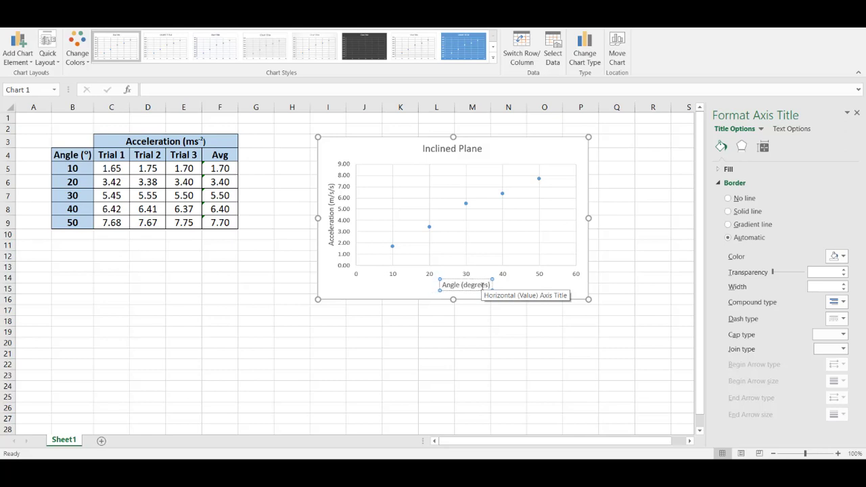
pyautogui.click(643, 332)
pyautogui.click(514, 336)
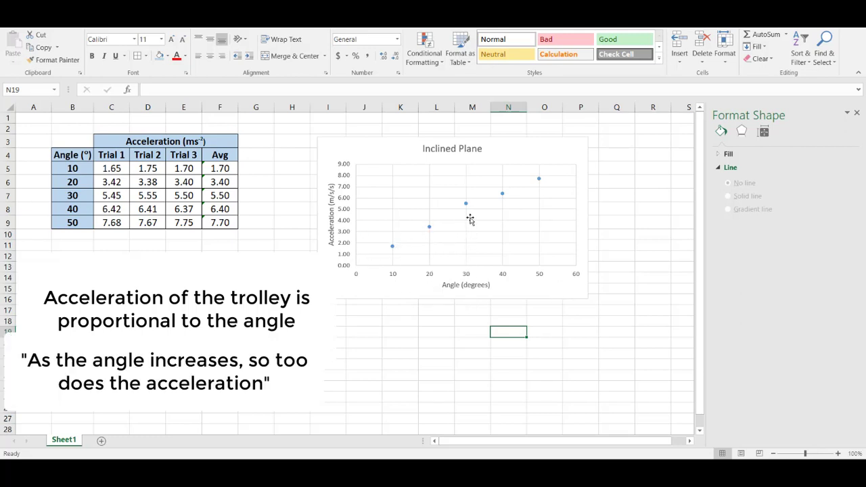
# - Add a linear trendline to the plotted data with its intercept set to 0.0 and its equation displayed on the chart
pyautogui.rightClick(502, 197)
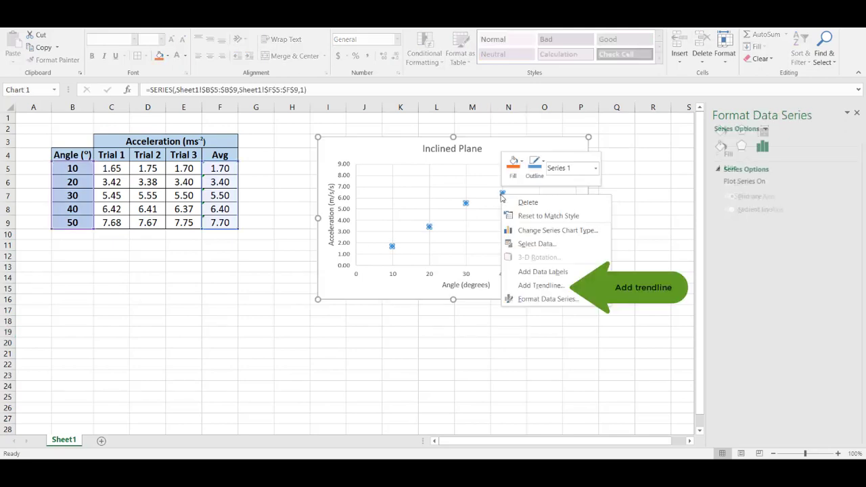
pyautogui.click(547, 289)
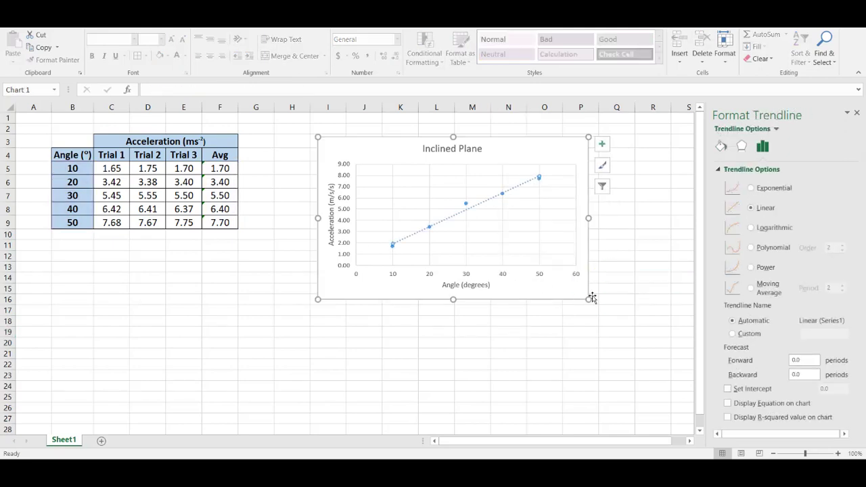
pyautogui.click(729, 390)
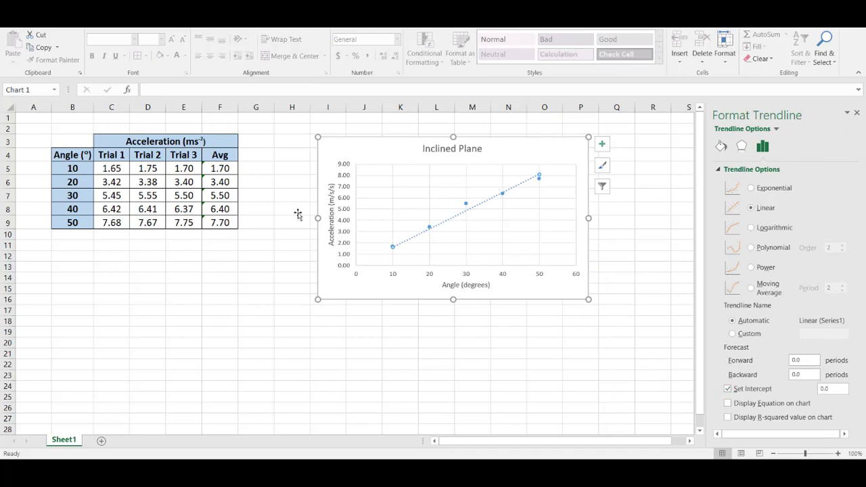
pyautogui.click(728, 404)
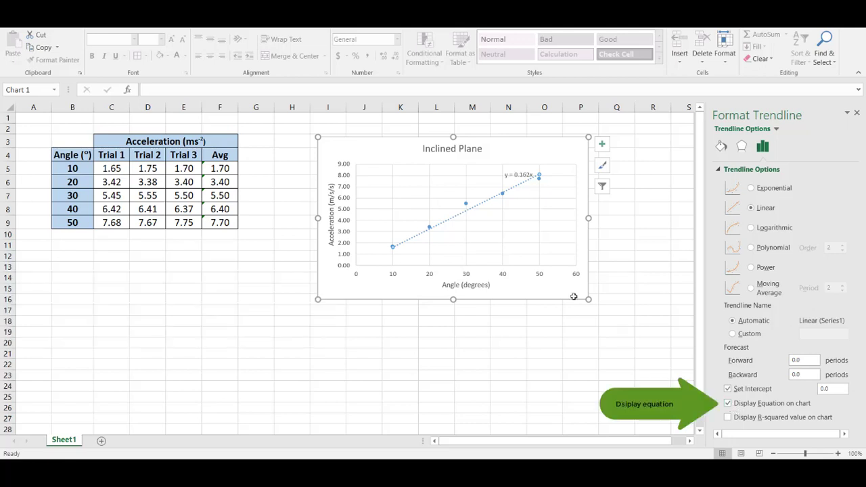
pyautogui.click(625, 232)
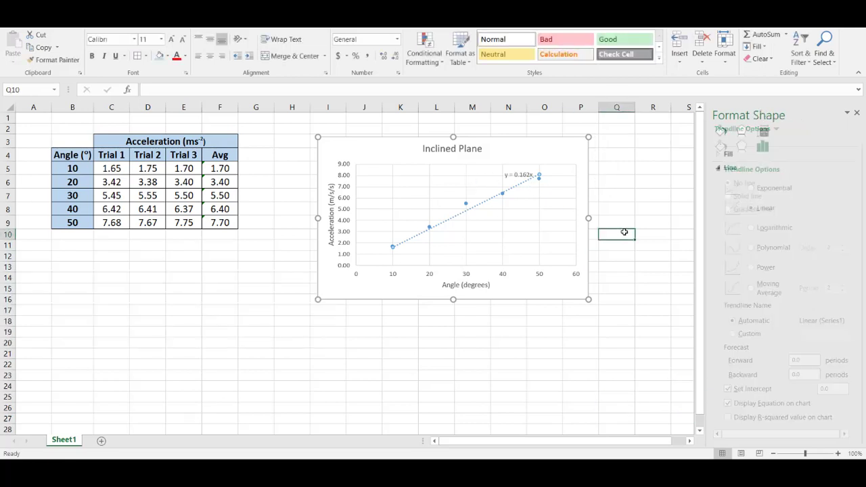
pyautogui.click(536, 323)
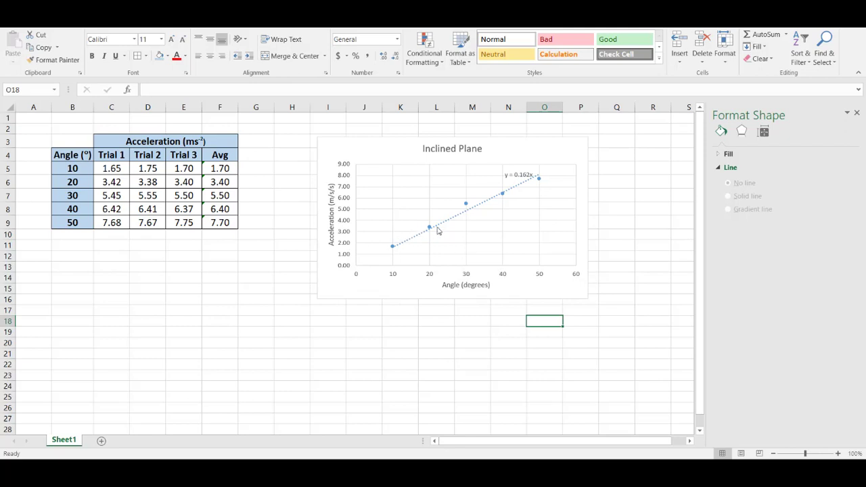
# - Set the font size of the trendline equation label to 14
pyautogui.click(517, 176)
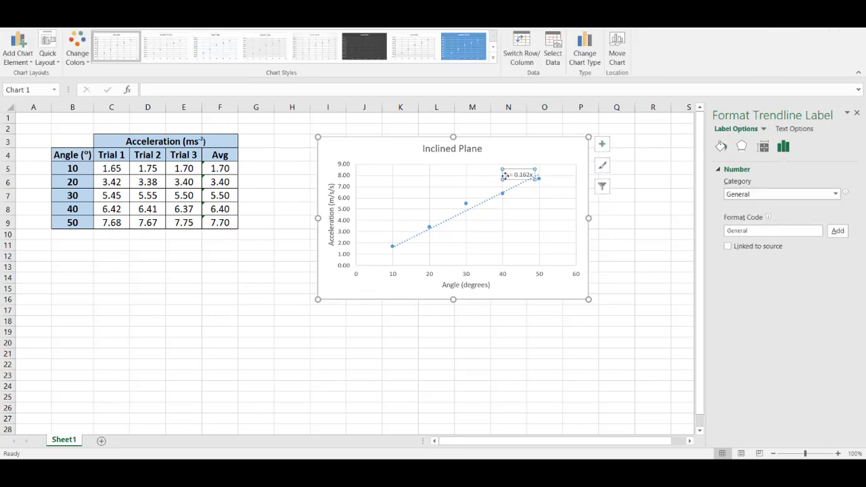
pyautogui.tripleClick(505, 176)
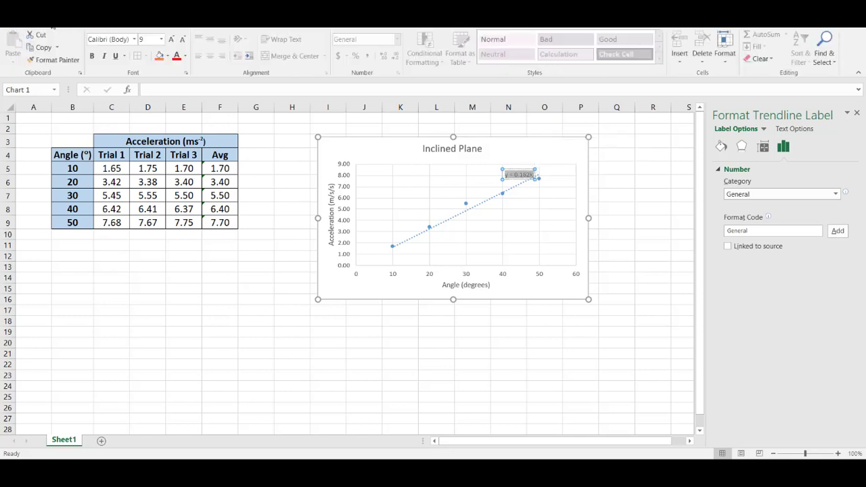
pyautogui.click(161, 39)
pyautogui.click(161, 39)
pyautogui.click(161, 40)
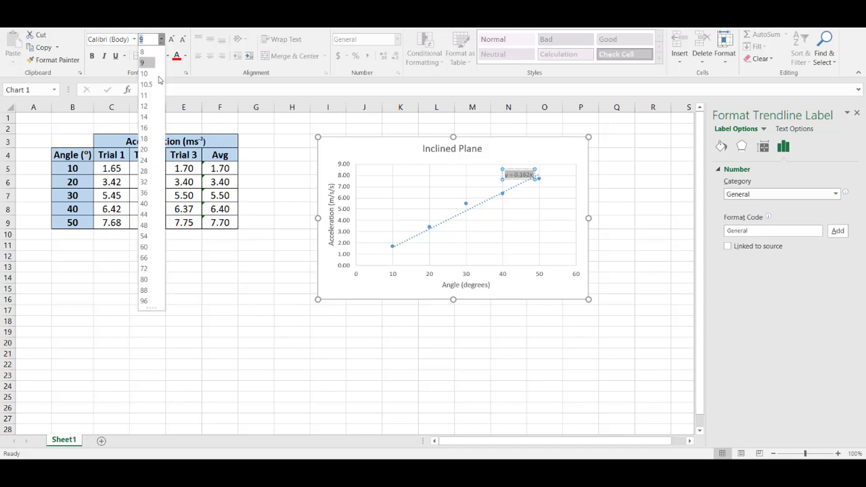
pyautogui.click(149, 117)
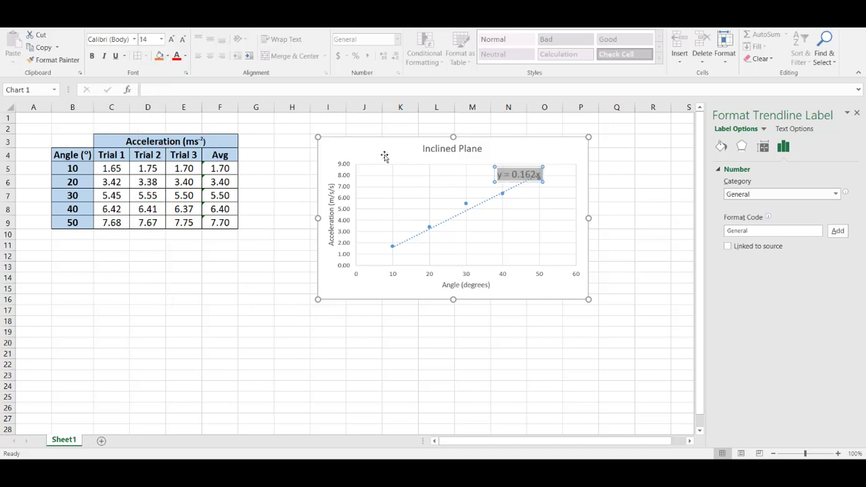
# - Rewrite the trendline equation label to read "Acceleration = 0.162Angle", replacing y and x with the variable names
pyautogui.click(500, 175)
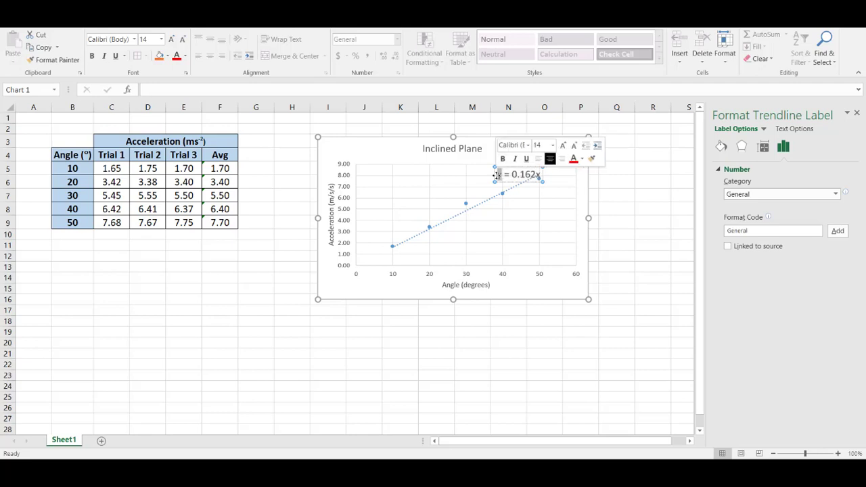
pyautogui.write('Acceleration')
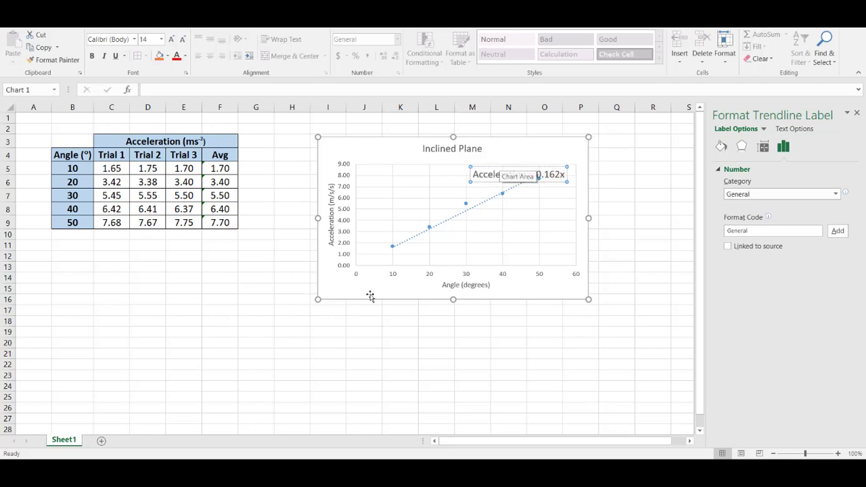
pyautogui.doubleClick(561, 174)
pyautogui.click(562, 174)
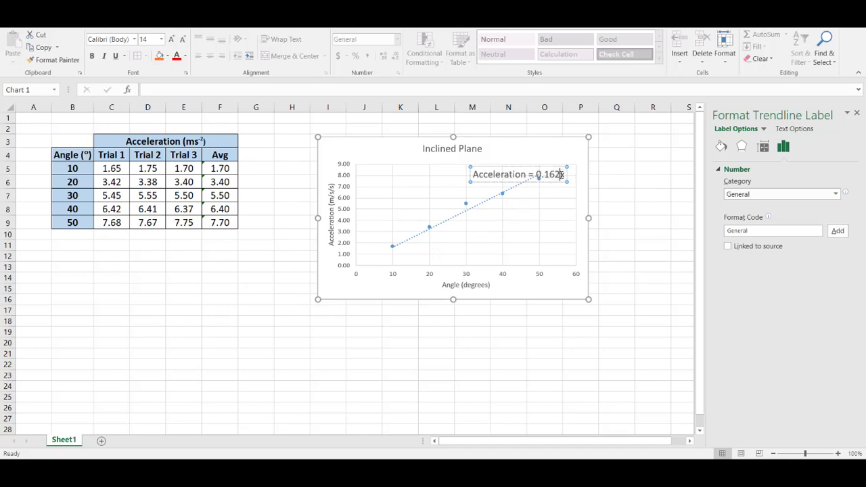
pyautogui.write('Angle')
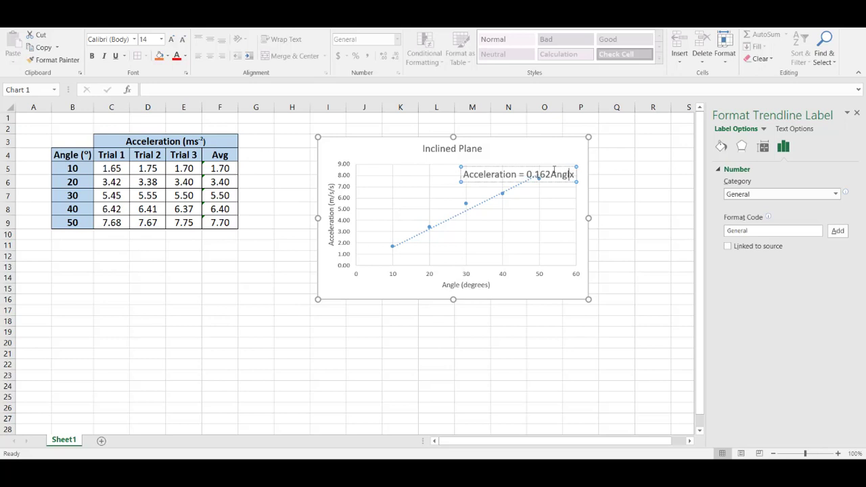
pyautogui.press('Delete')
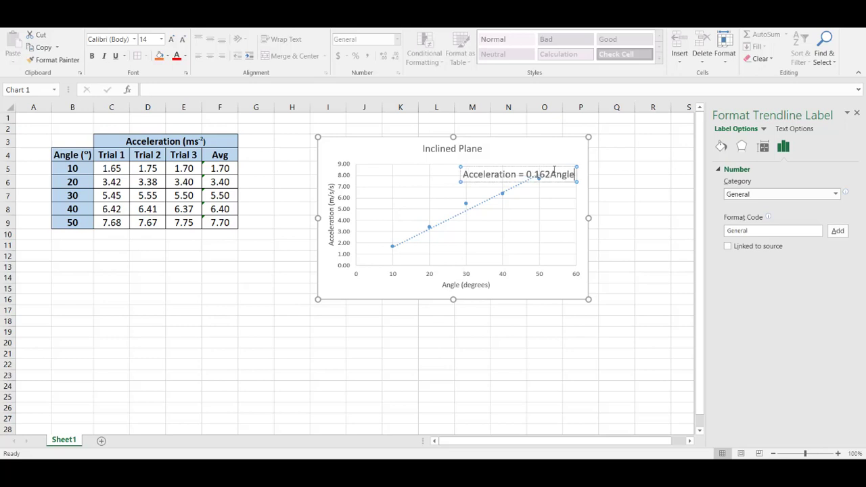
# - Move the equation label clear of the trendline, to the upper left of the plot area, and deselect the chart
pyautogui.moveTo(533, 169); pyautogui.dragTo(448, 167)
pyautogui.click(643, 234)
pyautogui.click(593, 235)
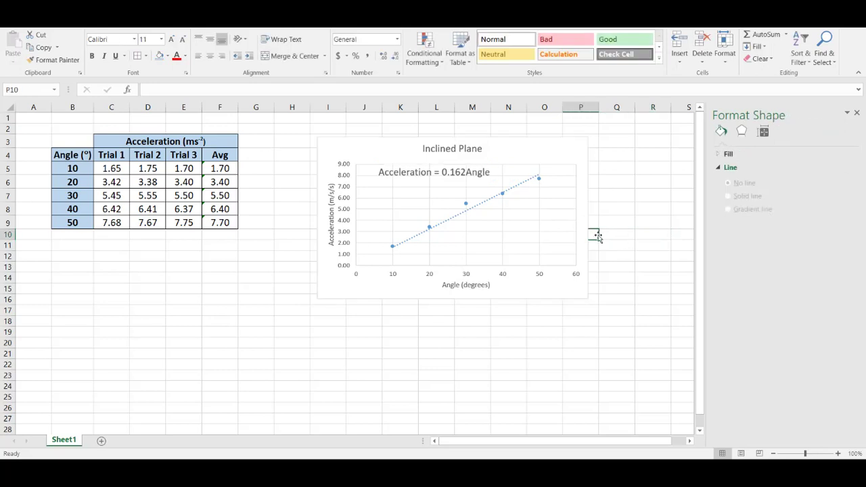